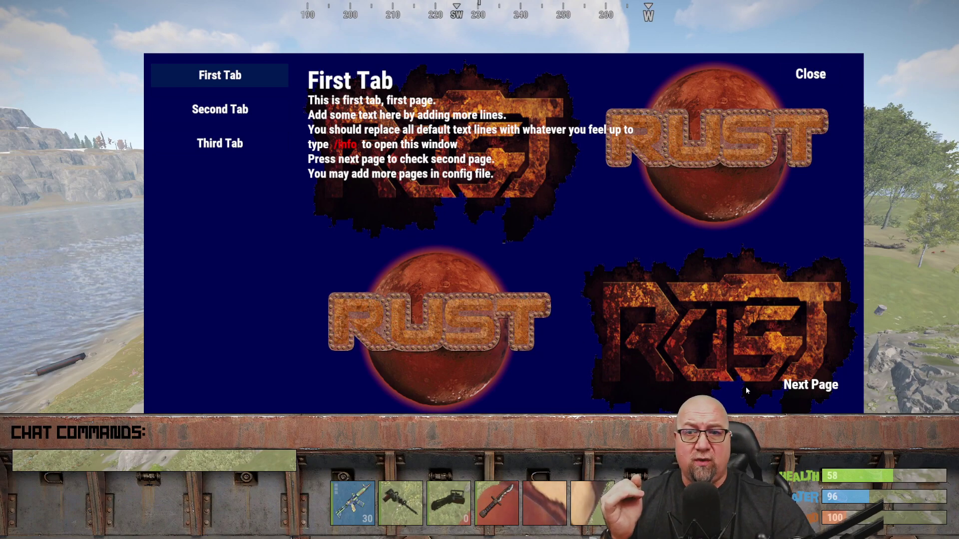
Step: Look through the pages of the First Tab and the Second and Third Tab contents of the server info window
{"action": "left_click", "coordinate": [809, 388]}
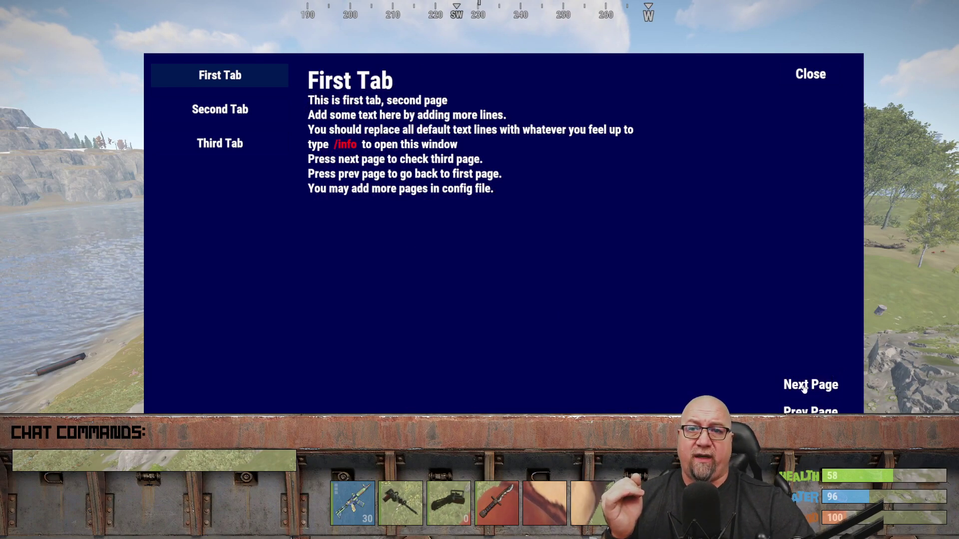
{"action": "left_click", "coordinate": [807, 385]}
{"action": "left_click", "coordinate": [805, 411]}
{"action": "left_click", "coordinate": [805, 411]}
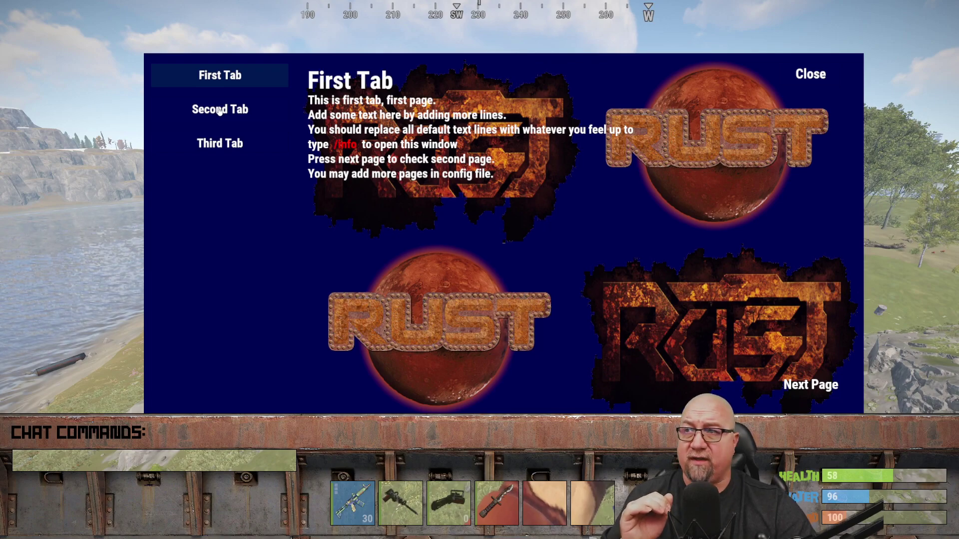
{"action": "left_click", "coordinate": [220, 110]}
{"action": "left_click", "coordinate": [237, 150]}
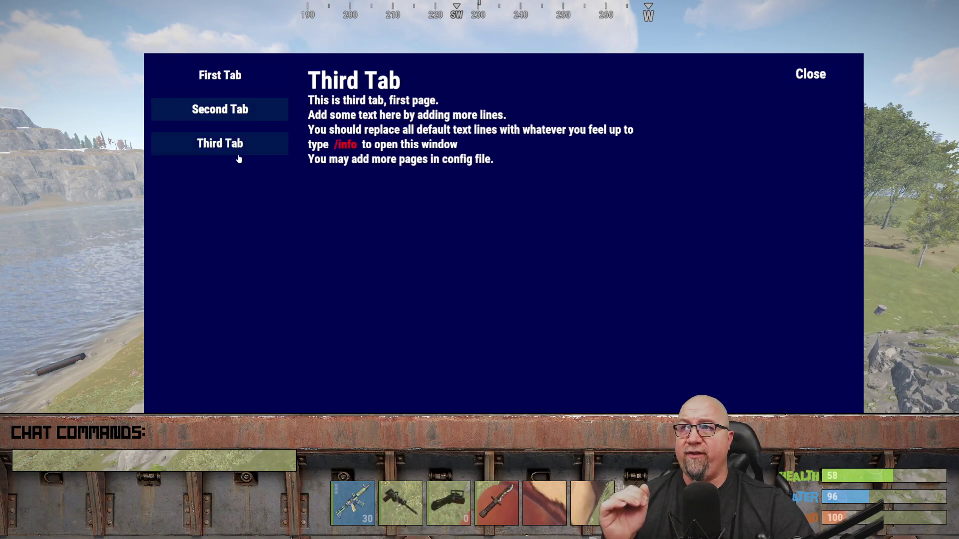
{"action": "left_click", "coordinate": [209, 76]}
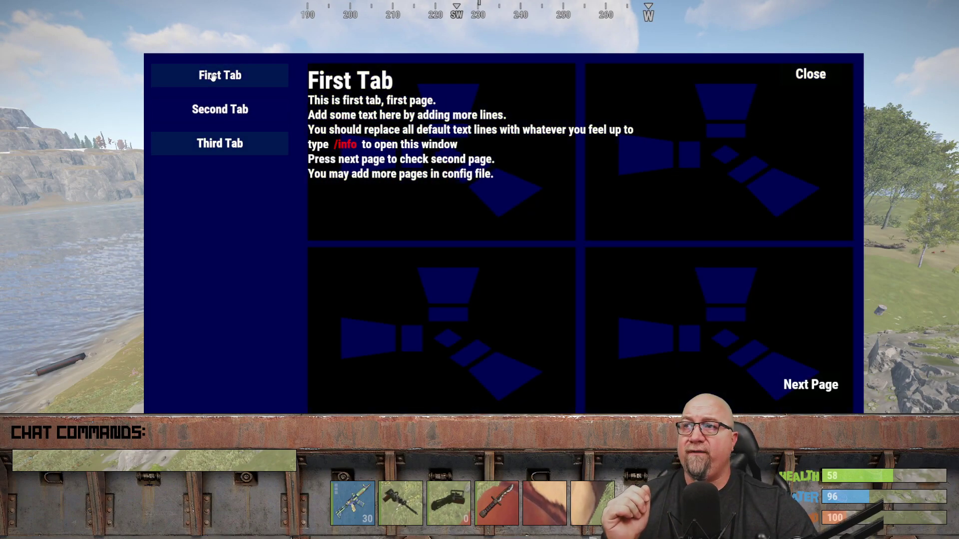
{"action": "left_click", "coordinate": [799, 385]}
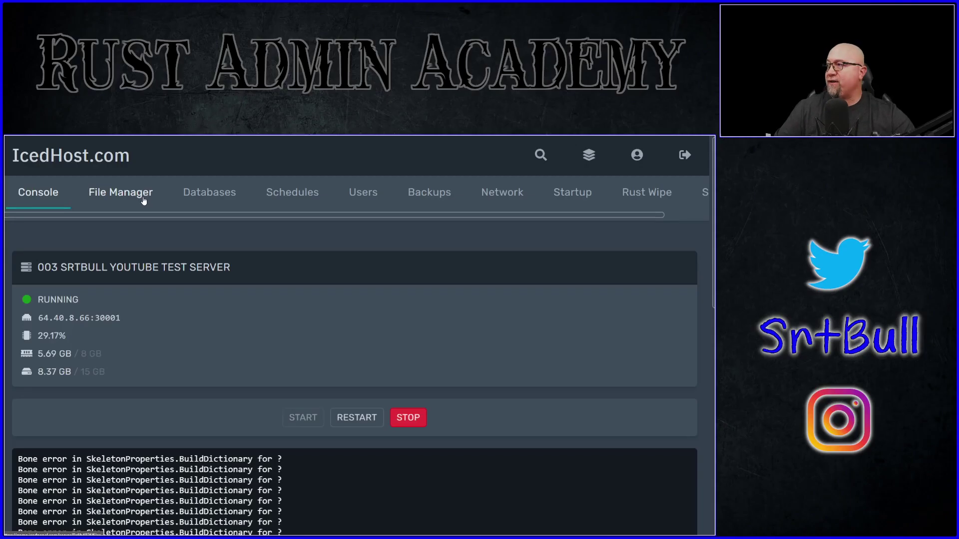
Step: Switch to the IcedHost server panel and open ServerInfo.json from the oxide/config folder for editing
{"action": "left_click", "coordinate": [126, 195]}
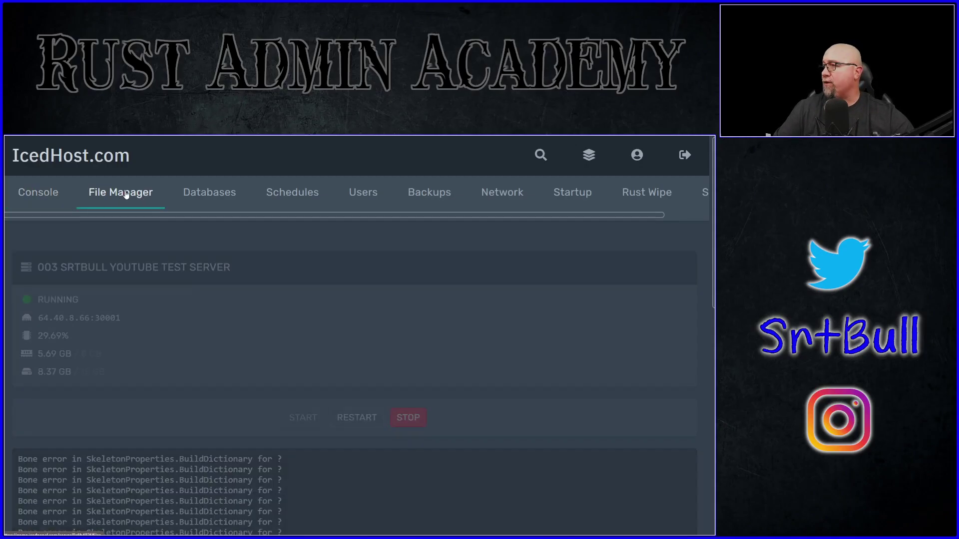
{"action": "left_click", "coordinate": [107, 349]}
{"action": "left_click", "coordinate": [134, 312]}
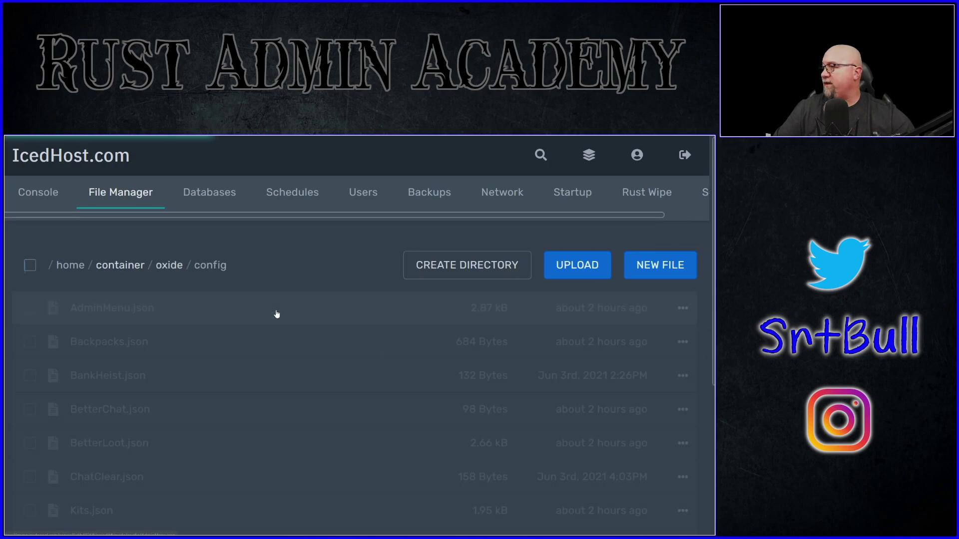
{"action": "scroll", "coordinate": [150, 349], "scroll_direction": "down", "scroll_amount": 5}
{"action": "left_click", "coordinate": [113, 368]}
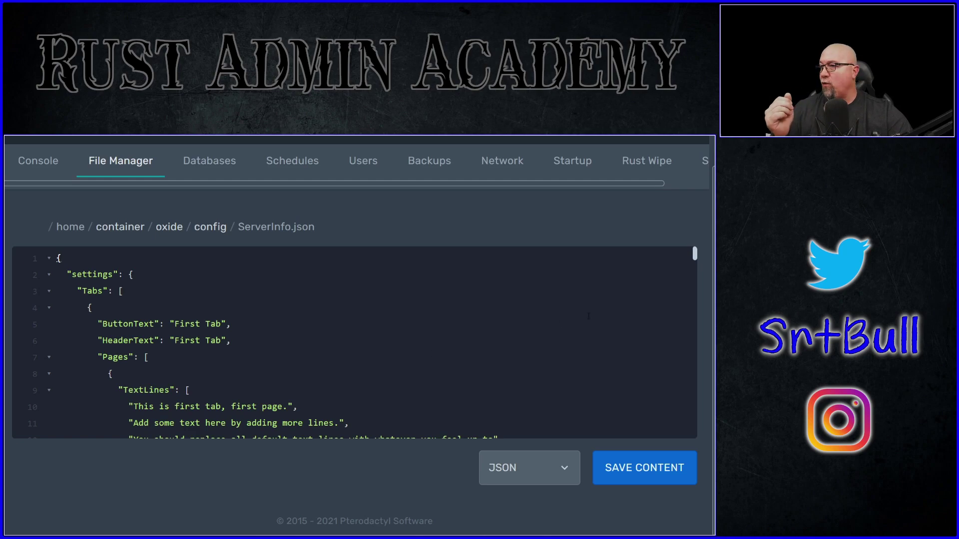
Step: Examine ServerInfo.json, highlighting the First Tab's first-page block and reviewing its text lines, image positions, URLs and transparency settings
{"action": "left_click_drag", "start_coordinate": [695, 254], "coordinate": [667, 432]}
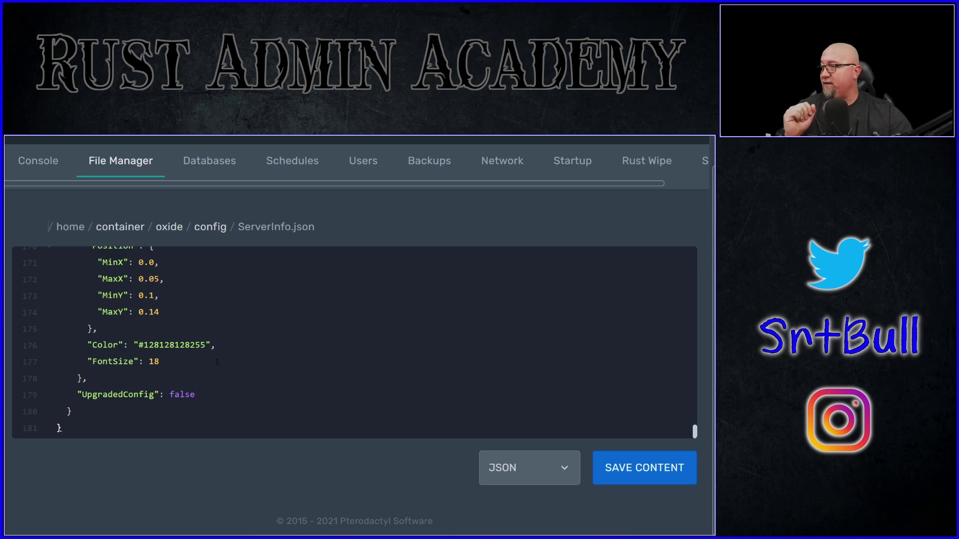
{"action": "key", "text": "ctrl+Home"}
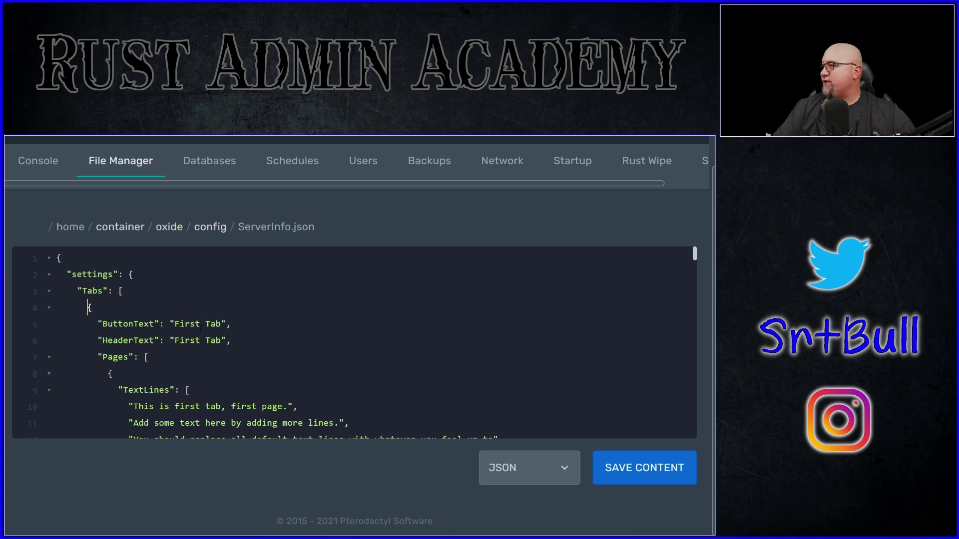
{"action": "scroll", "coordinate": [260, 353], "scroll_direction": "down", "scroll_amount": 15}
{"action": "left_click", "coordinate": [261, 353], "text": "shift"}
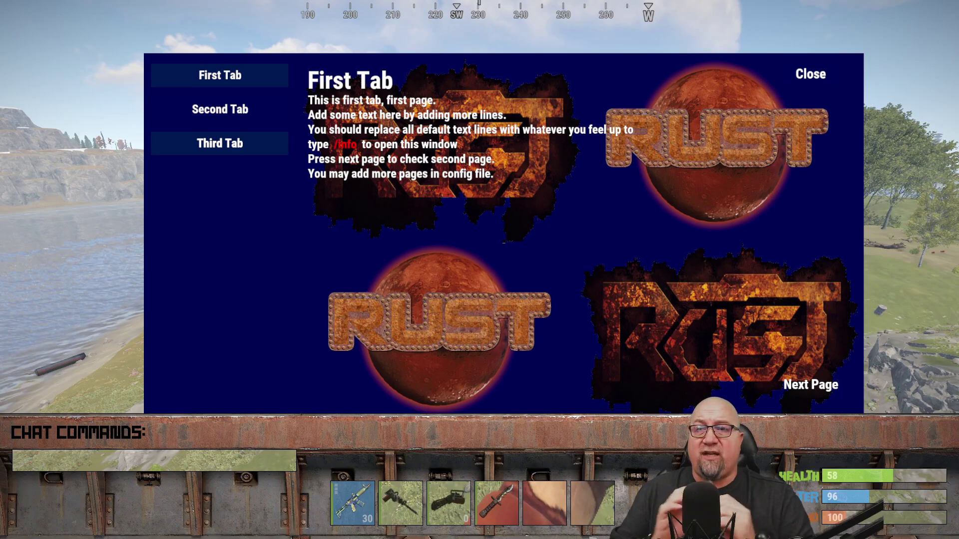
{"action": "scroll", "coordinate": [260, 322], "scroll_direction": "down", "scroll_amount": 4}
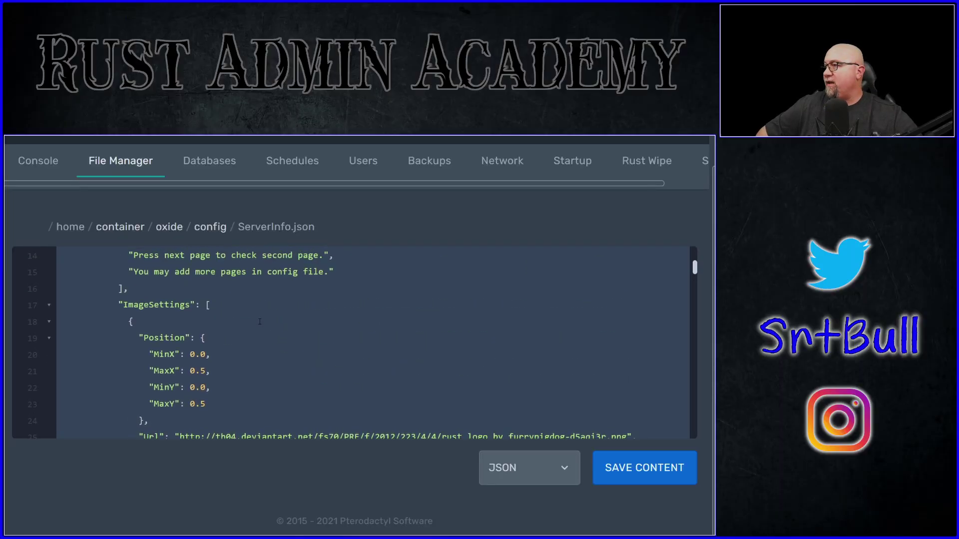
{"action": "scroll", "coordinate": [260, 321], "scroll_direction": "up", "scroll_amount": 6}
{"action": "scroll", "coordinate": [260, 321], "scroll_direction": "down", "scroll_amount": 1}
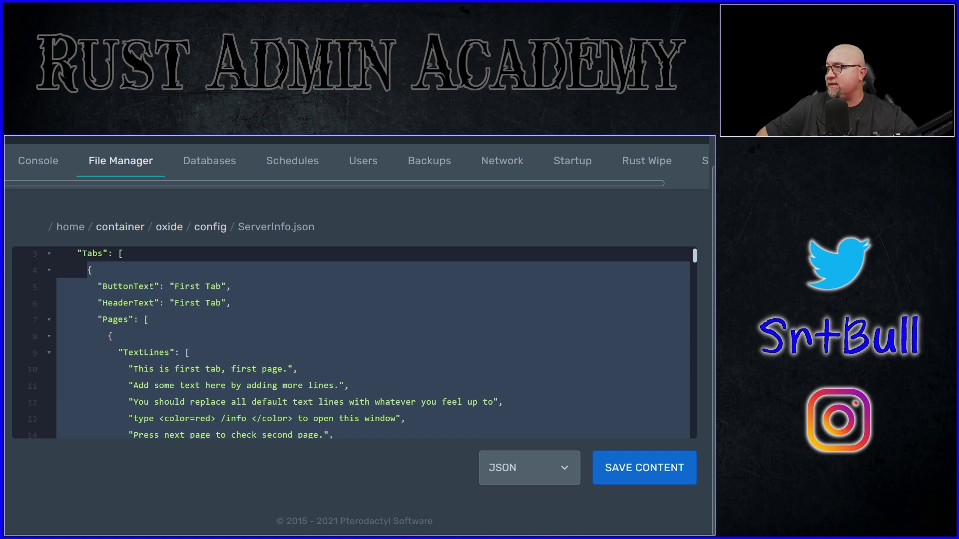
{"action": "scroll", "coordinate": [207, 372], "scroll_direction": "down", "scroll_amount": 2}
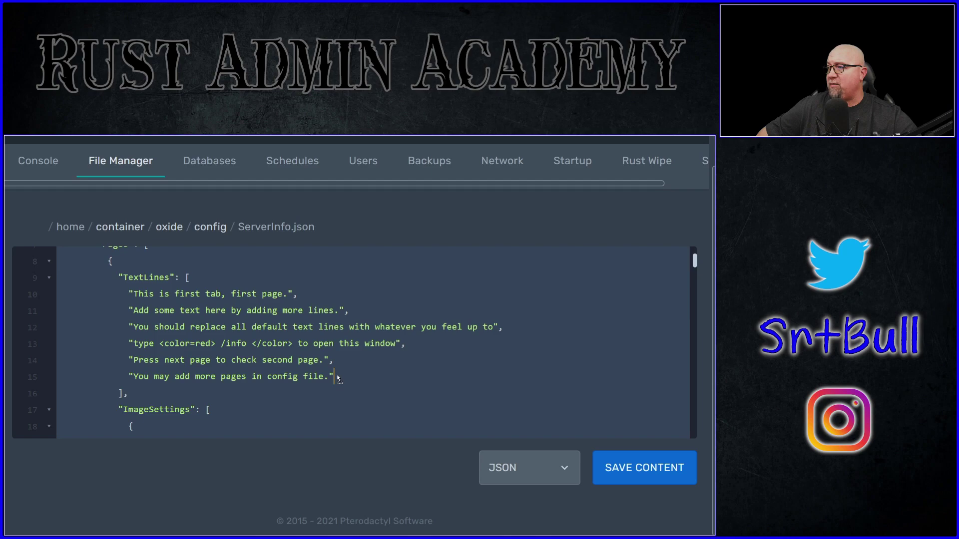
{"action": "scroll", "coordinate": [333, 329], "scroll_direction": "down", "scroll_amount": 4}
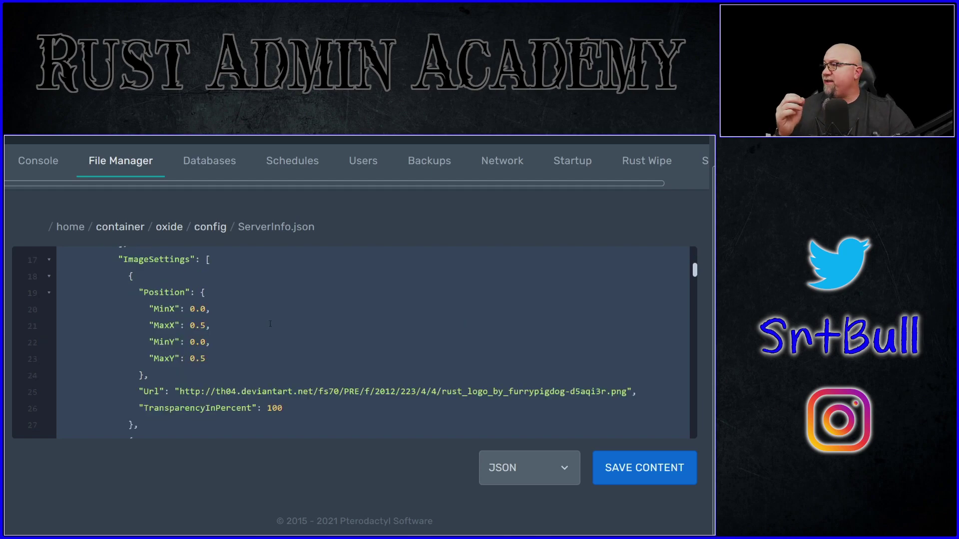
{"action": "scroll", "coordinate": [168, 313], "scroll_direction": "up", "scroll_amount": 1}
{"action": "scroll", "coordinate": [220, 346], "scroll_direction": "down", "scroll_amount": 3}
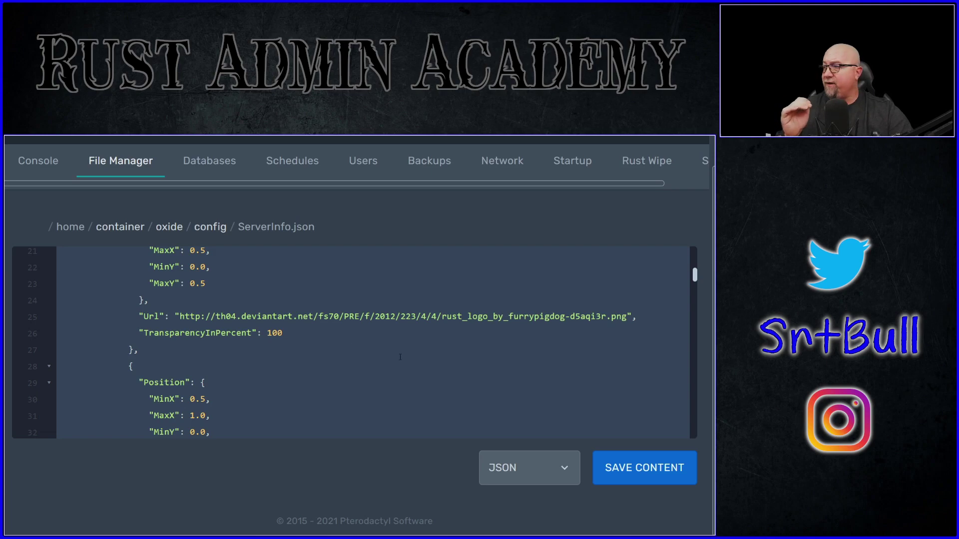
{"action": "scroll", "coordinate": [400, 357], "scroll_direction": "down", "scroll_amount": 11}
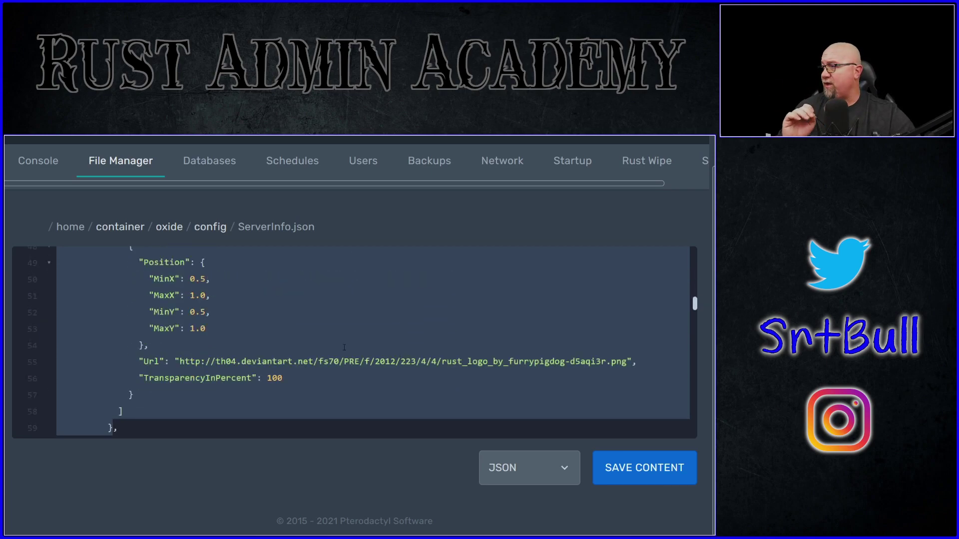
{"action": "scroll", "coordinate": [344, 348], "scroll_direction": "up", "scroll_amount": 8}
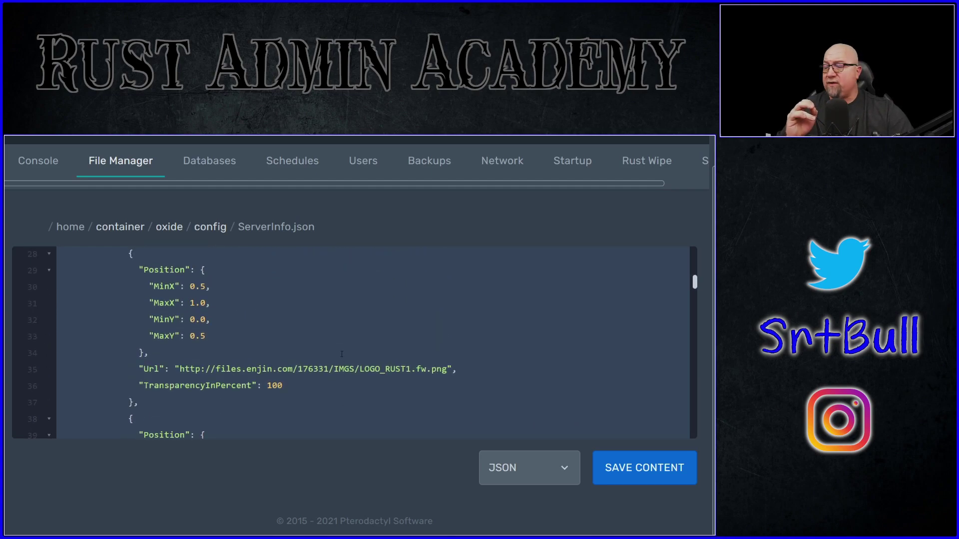
{"action": "scroll", "coordinate": [342, 354], "scroll_direction": "up", "scroll_amount": 3}
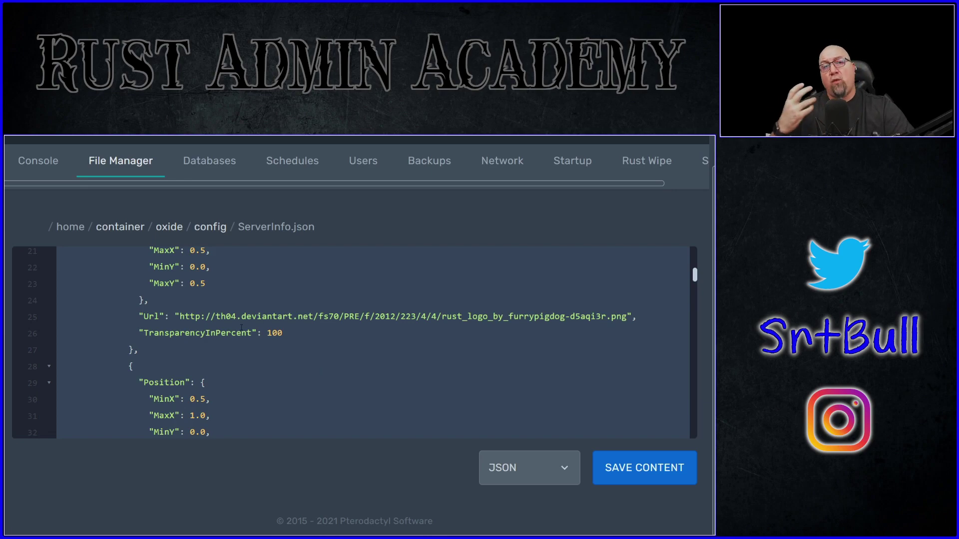
Step: Set TransparencyInPercent to 0 for all four images on the First Tab's first page and save the config
{"action": "double_click", "coordinate": [275, 333]}
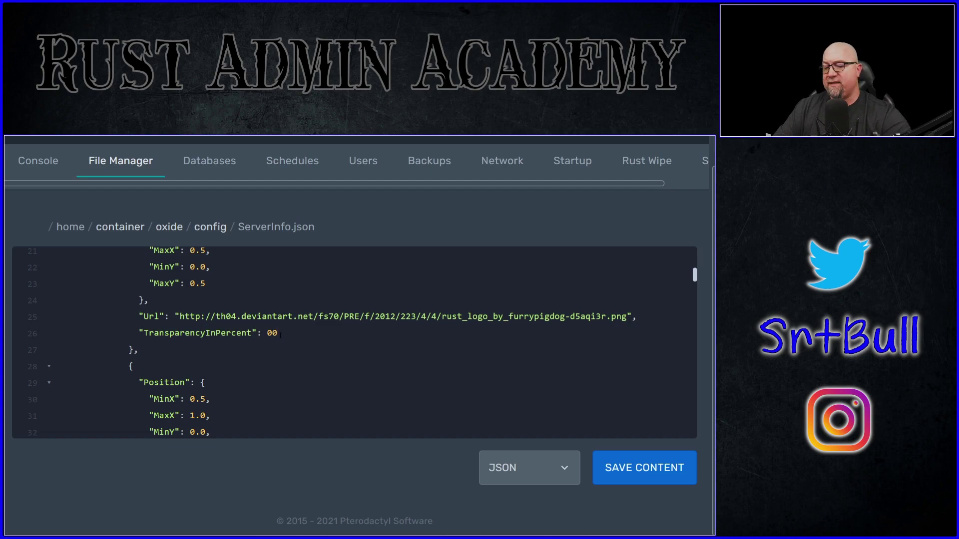
{"action": "scroll", "coordinate": [280, 335], "scroll_direction": "down", "scroll_amount": 3}
{"action": "double_click", "coordinate": [274, 311]}
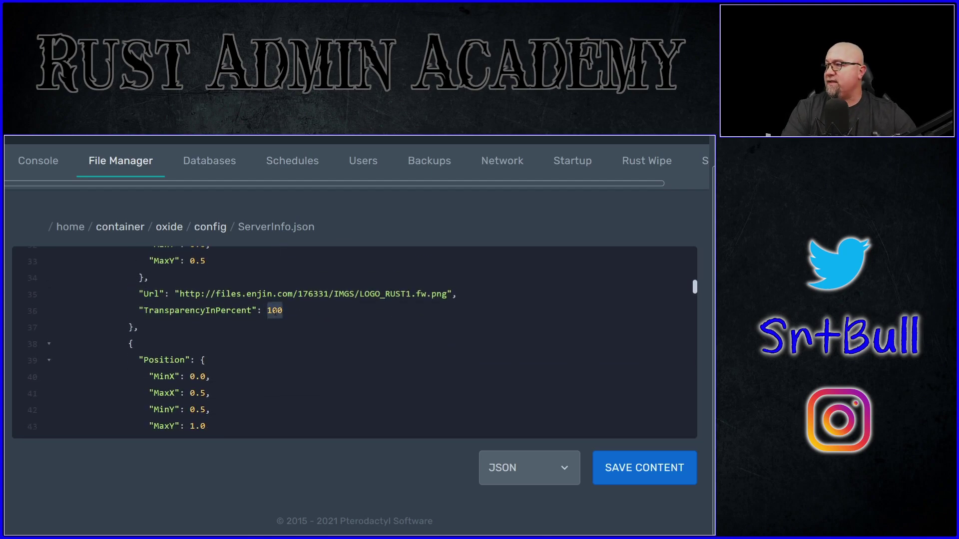
{"action": "scroll", "coordinate": [285, 325], "scroll_direction": "up", "scroll_amount": 3}
{"action": "scroll", "coordinate": [282, 356], "scroll_direction": "down", "scroll_amount": 6}
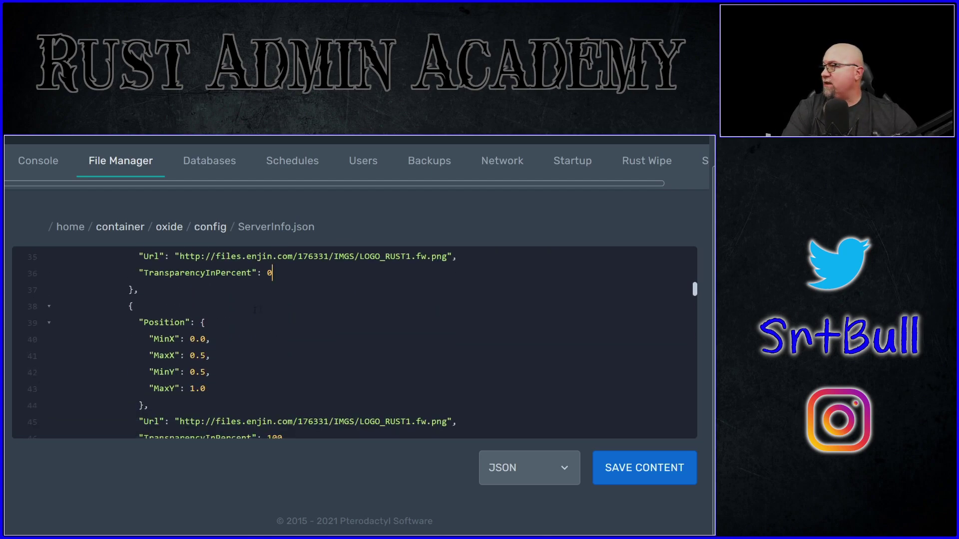
{"action": "scroll", "coordinate": [321, 381], "scroll_direction": "down", "scroll_amount": 3}
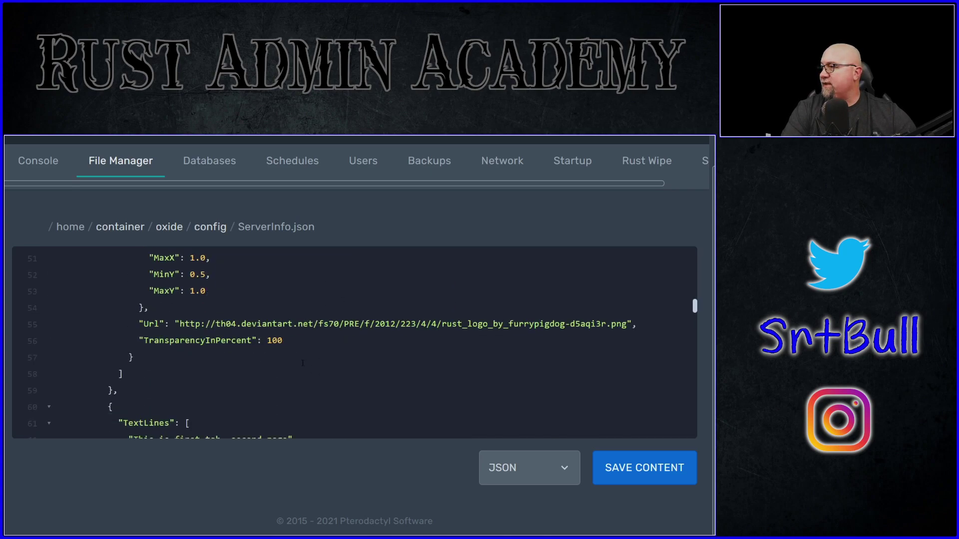
{"action": "double_click", "coordinate": [272, 340]}
{"action": "type", "text": "0"}
{"action": "left_click", "coordinate": [616, 470]}
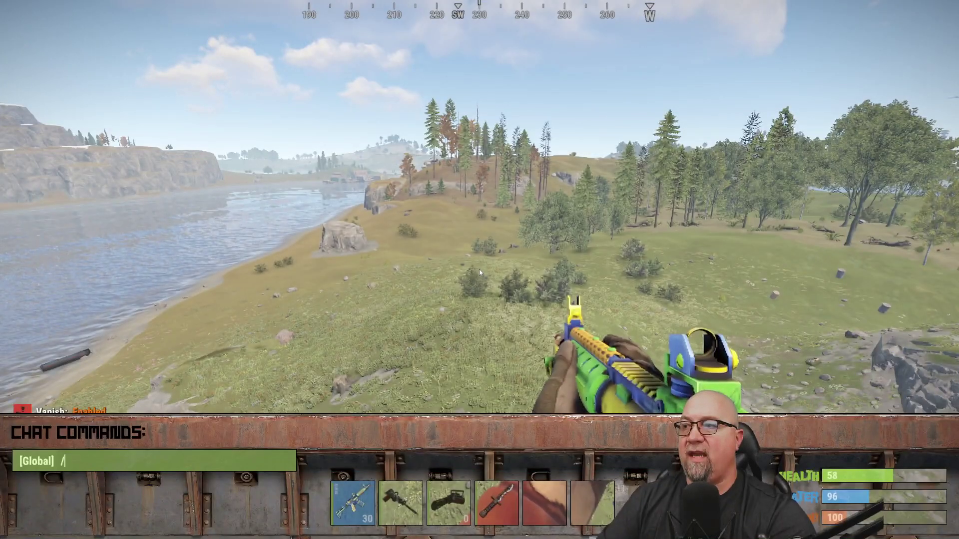
Step: Open the server info window in Rust with the /info chat command
{"action": "type", "text": "info"}
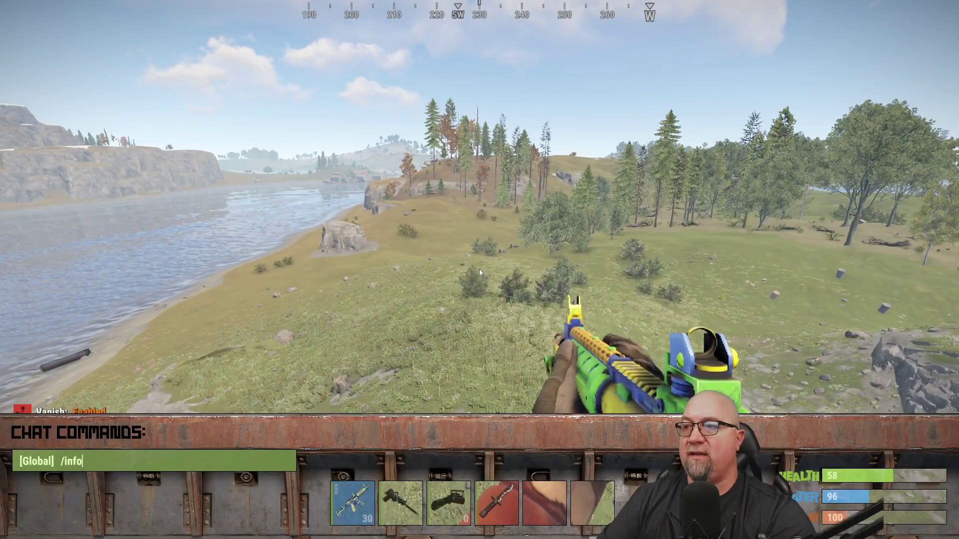
{"action": "key", "text": "Return"}
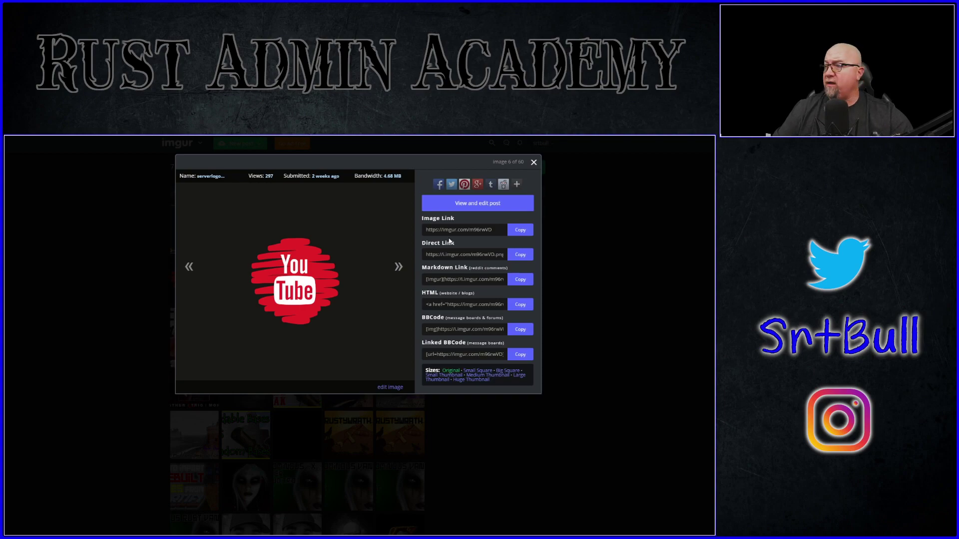
{"action": "left_click", "coordinate": [521, 255]}
{"action": "key", "text": "alt+Tab"}
{"action": "scroll", "coordinate": [388, 354], "scroll_direction": "down", "scroll_amount": 3}
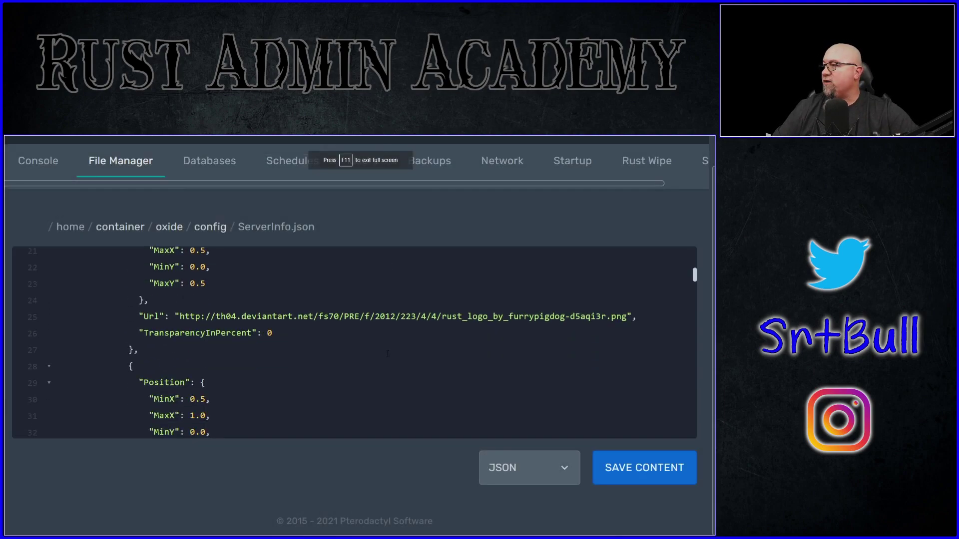
{"action": "scroll", "coordinate": [388, 353], "scroll_direction": "down", "scroll_amount": 10}
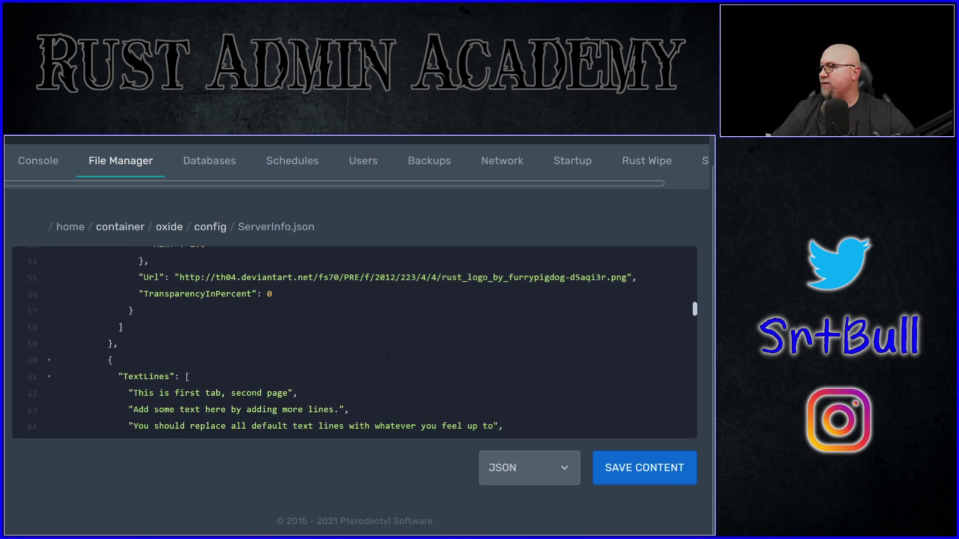
{"action": "scroll", "coordinate": [389, 355], "scroll_direction": "down", "scroll_amount": 1}
{"action": "scroll", "coordinate": [388, 355], "scroll_direction": "up", "scroll_amount": 3}
{"action": "left_click_drag", "start_coordinate": [627, 325], "coordinate": [181, 325]}
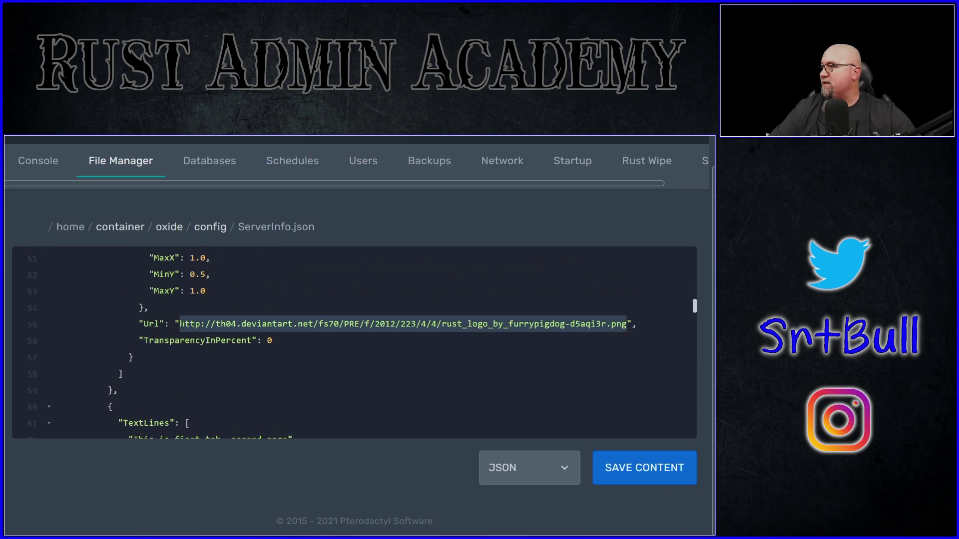
{"action": "type", "text": "https://i.imgur.com/m96rwVD.png"}
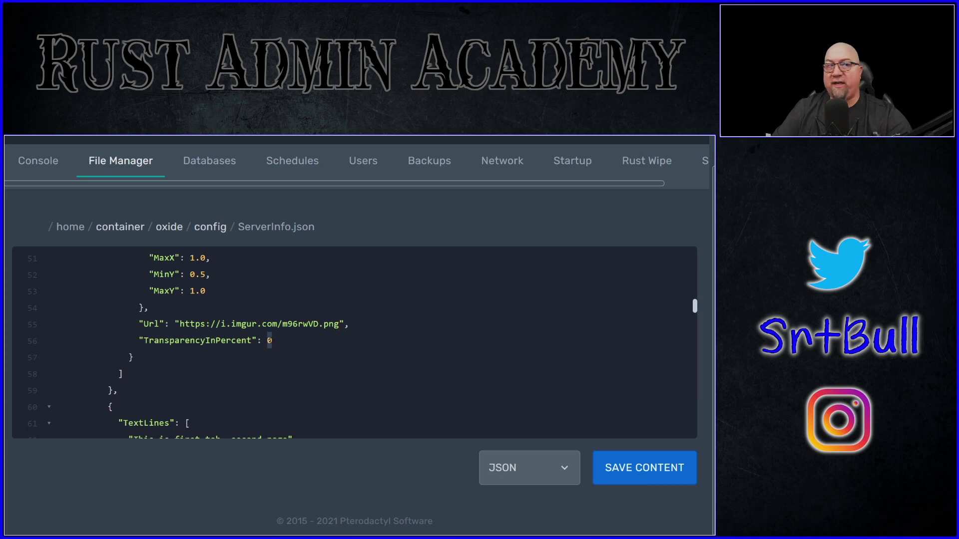
Step: Set the fourth image's TransparencyInPercent to 100, save the config, and reload the plugin with o.reload ServerInfo in the server console
{"action": "type", "text": "0"}
{"action": "left_click", "coordinate": [679, 467]}
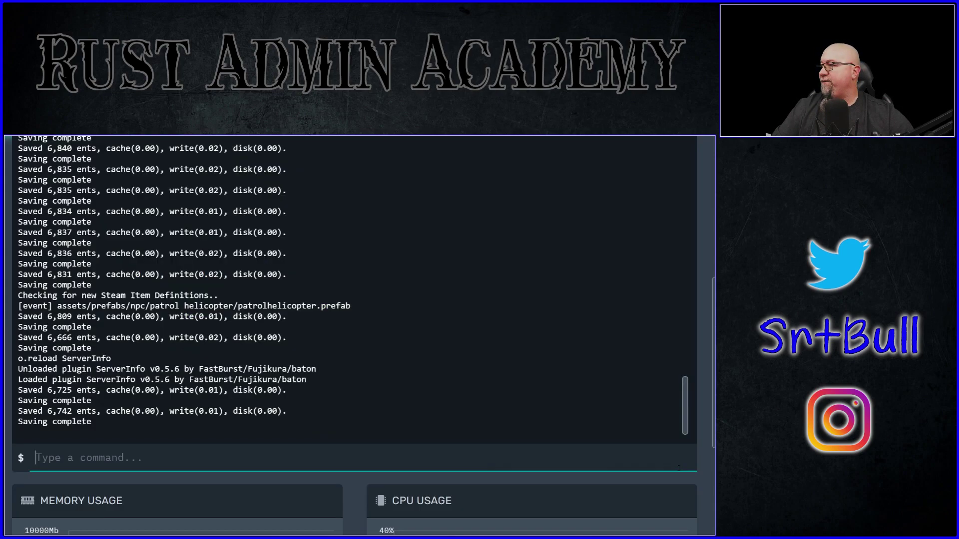
{"action": "key", "text": "Up"}
{"action": "key", "text": "Return"}
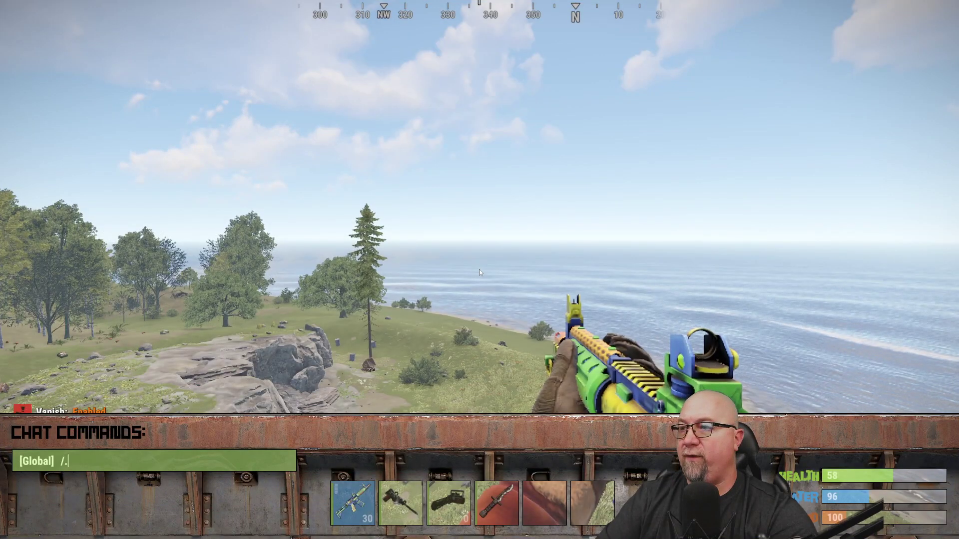
Step: Open the info window in Rust with /info and page through the First Tab to check the logo
{"action": "type", "text": "/info"}
{"action": "key", "text": "Return"}
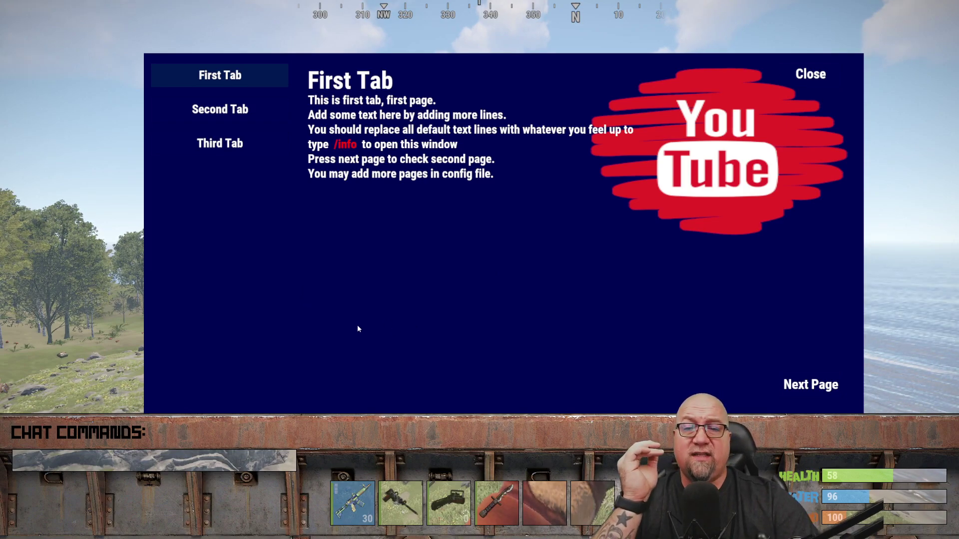
{"action": "left_click", "coordinate": [792, 386]}
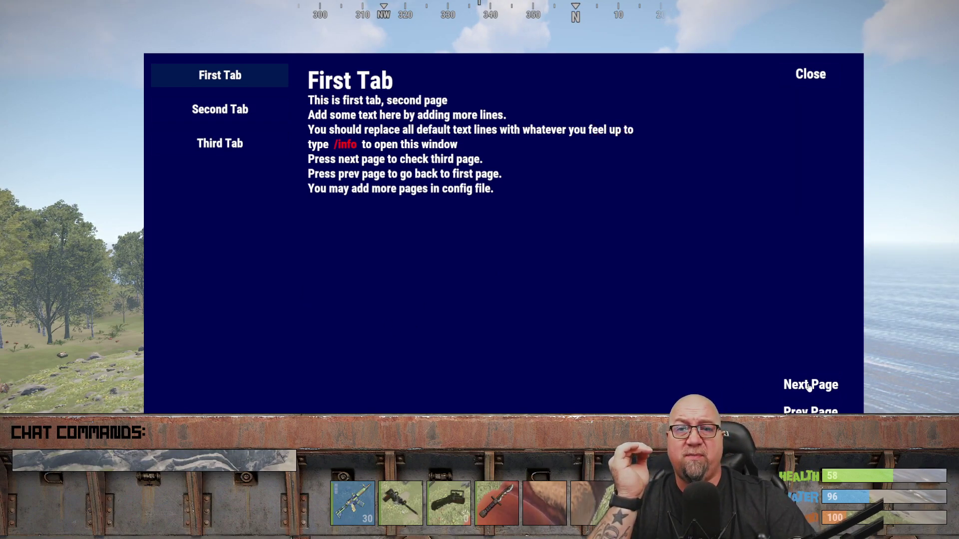
{"action": "left_click", "coordinate": [805, 387]}
{"action": "left_click", "coordinate": [805, 386]}
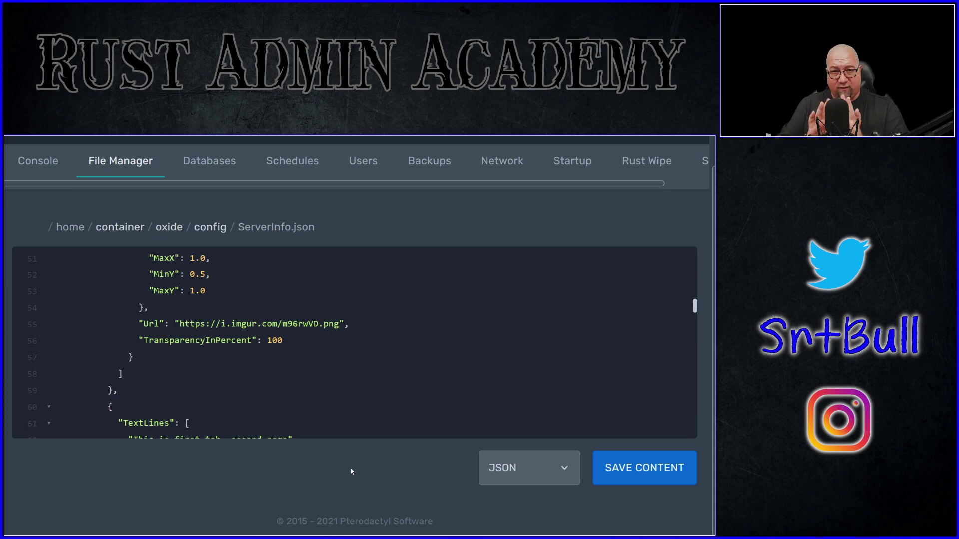
Step: Copy the entire Second Tab block, from its opening to its closing brace, in ServerInfo.json
{"action": "scroll", "coordinate": [237, 337], "scroll_direction": "up", "scroll_amount": 15}
{"action": "scroll", "coordinate": [237, 337], "scroll_direction": "down", "scroll_amount": 8}
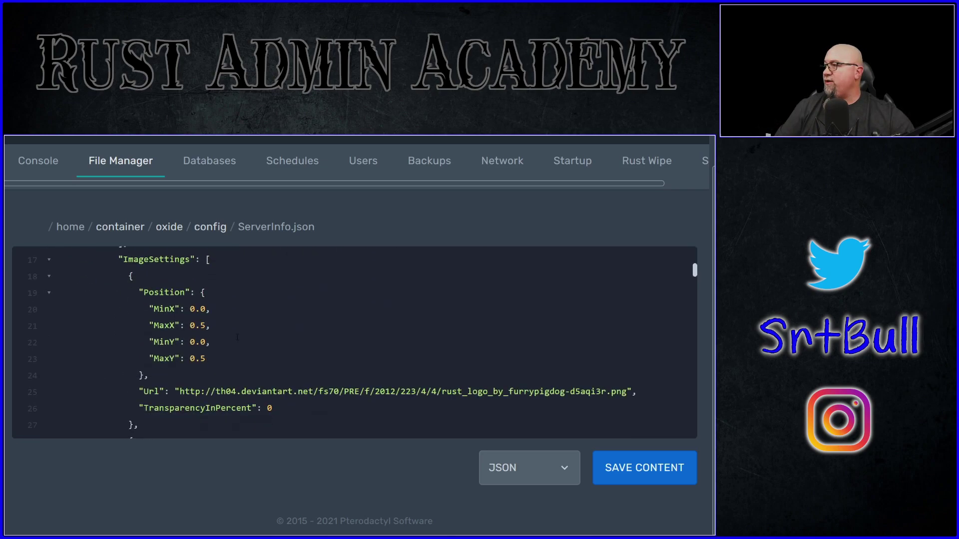
{"action": "scroll", "coordinate": [237, 338], "scroll_direction": "down", "scroll_amount": 2}
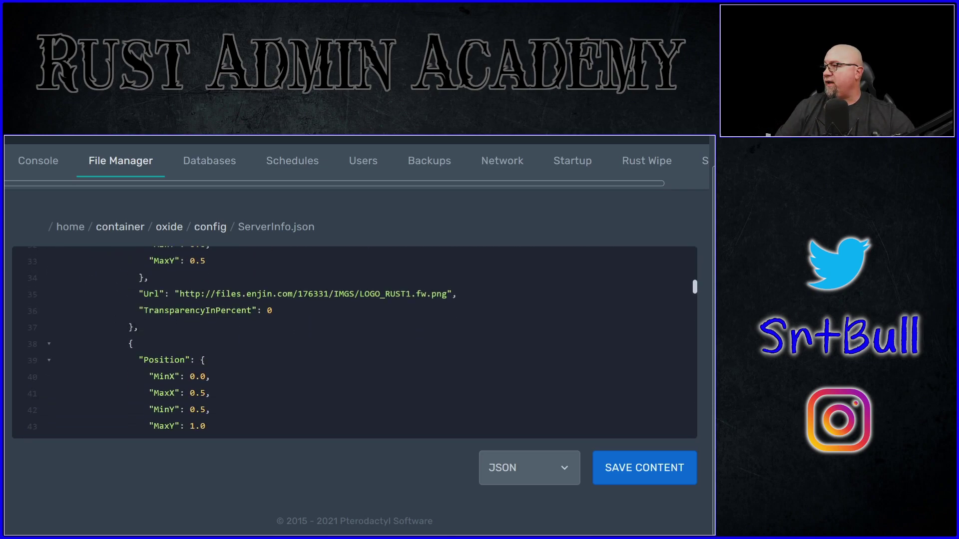
{"action": "left_click_drag", "start_coordinate": [237, 344], "coordinate": [242, 343]}
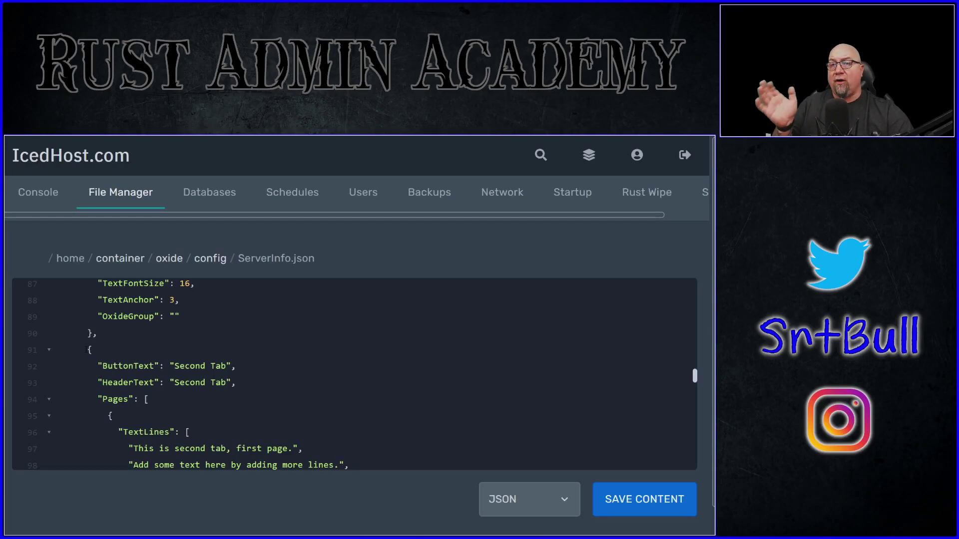
{"action": "scroll", "coordinate": [178, 410], "scroll_direction": "down", "scroll_amount": 8}
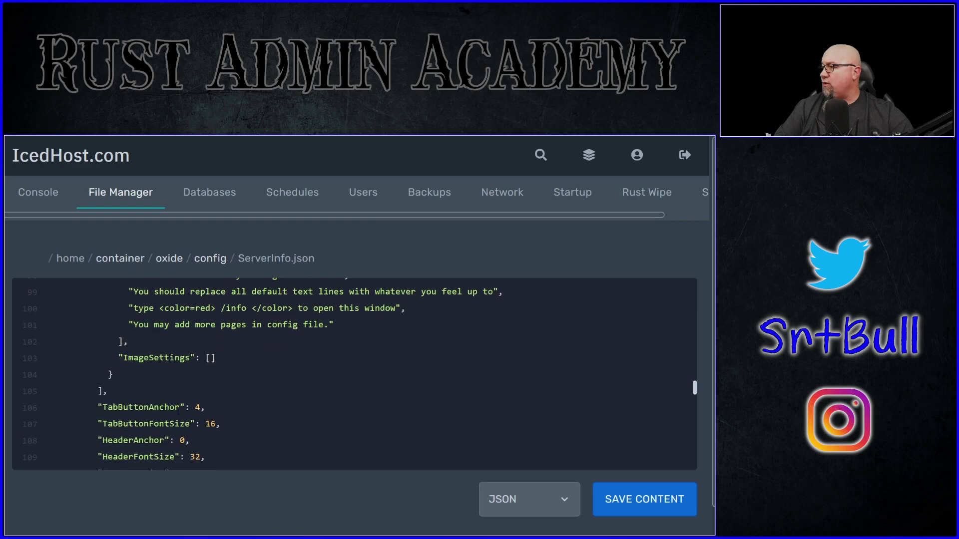
{"action": "left_click_drag", "start_coordinate": [92, 338], "coordinate": [56, 287]}
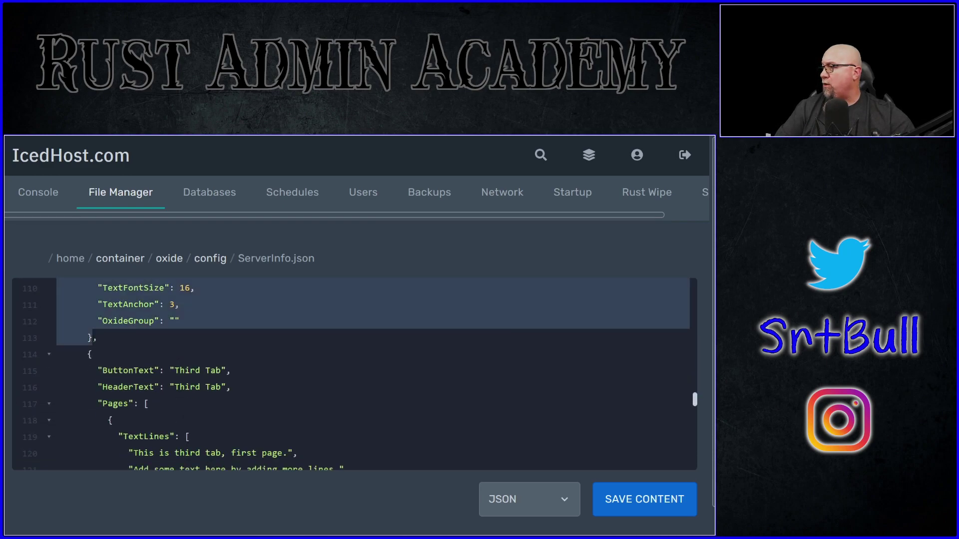
{"action": "scroll", "coordinate": [218, 374], "scroll_direction": "up", "scroll_amount": 4}
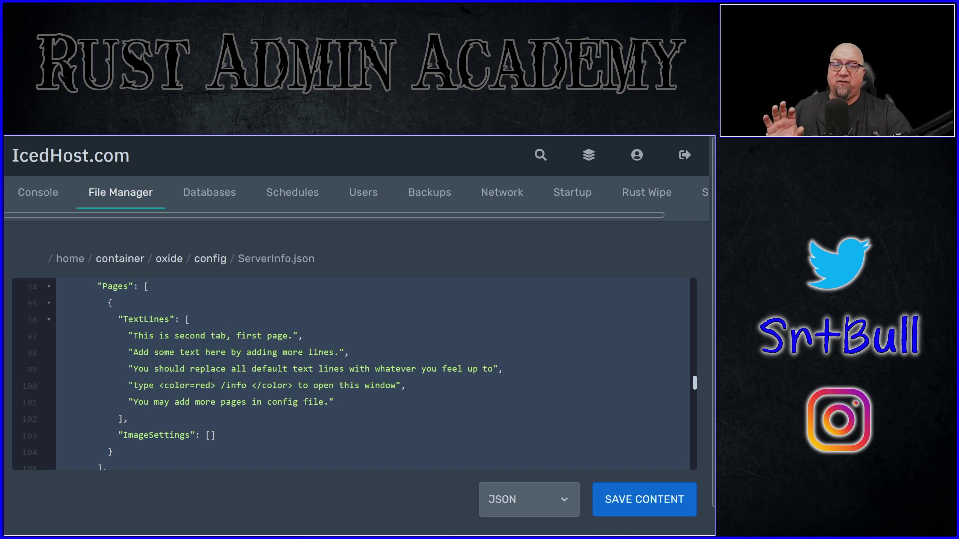
Step: Replace the entire First Tab block in ServerInfo.json with the copied Second Tab block
{"action": "left_click", "coordinate": [211, 377]}
{"action": "scroll", "coordinate": [210, 377], "scroll_direction": "up", "scroll_amount": 20}
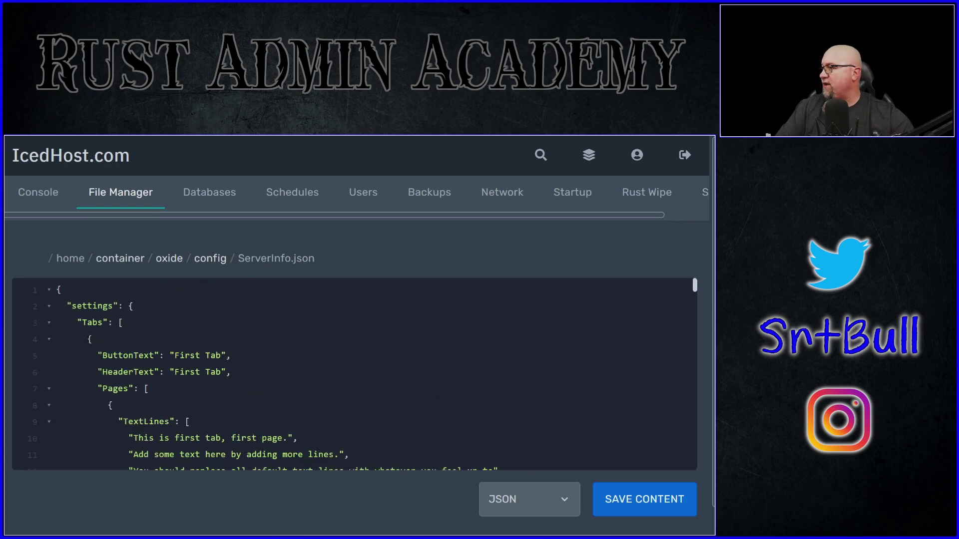
{"action": "left_click", "coordinate": [146, 345]}
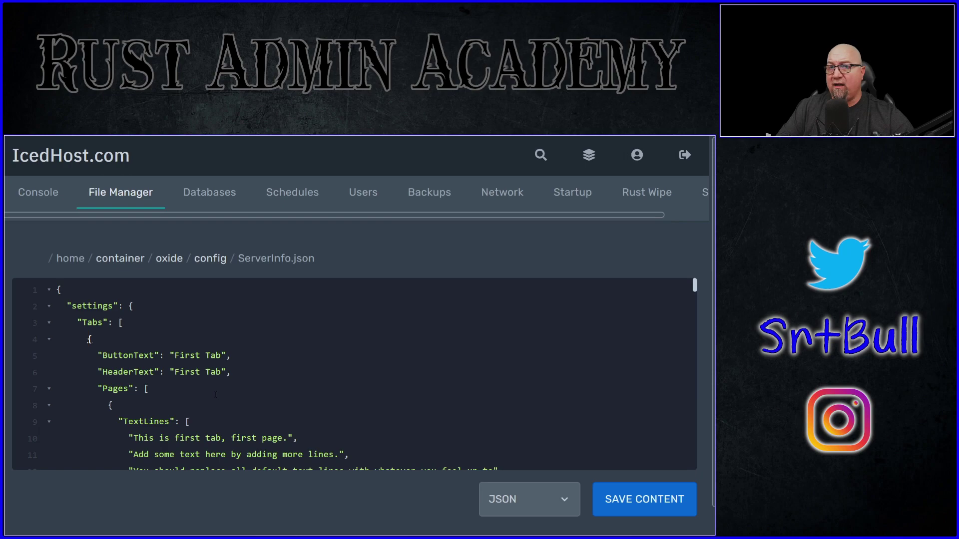
{"action": "scroll", "coordinate": [224, 395], "scroll_direction": "down", "scroll_amount": 15}
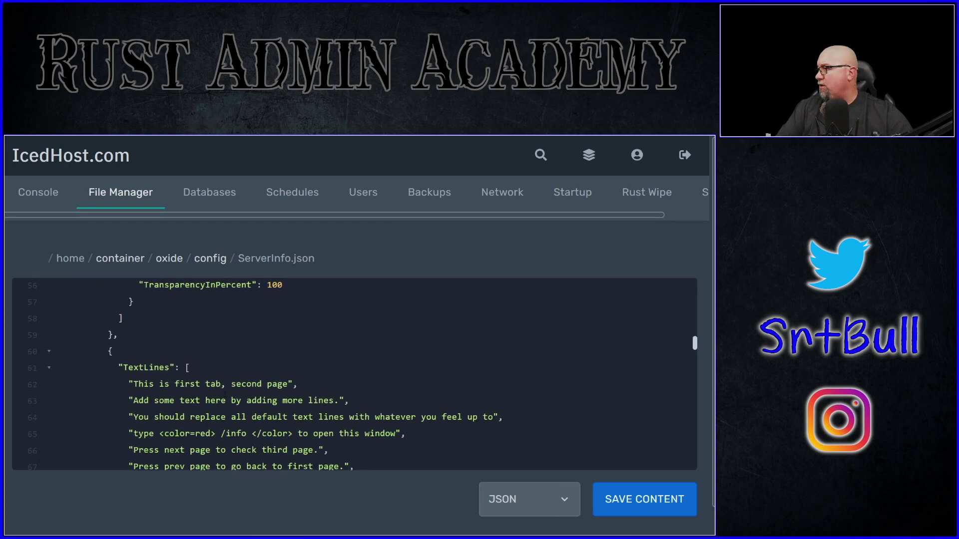
{"action": "scroll", "coordinate": [225, 395], "scroll_direction": "down", "scroll_amount": 5}
{"action": "left_click", "coordinate": [95, 333], "text": "shift"}
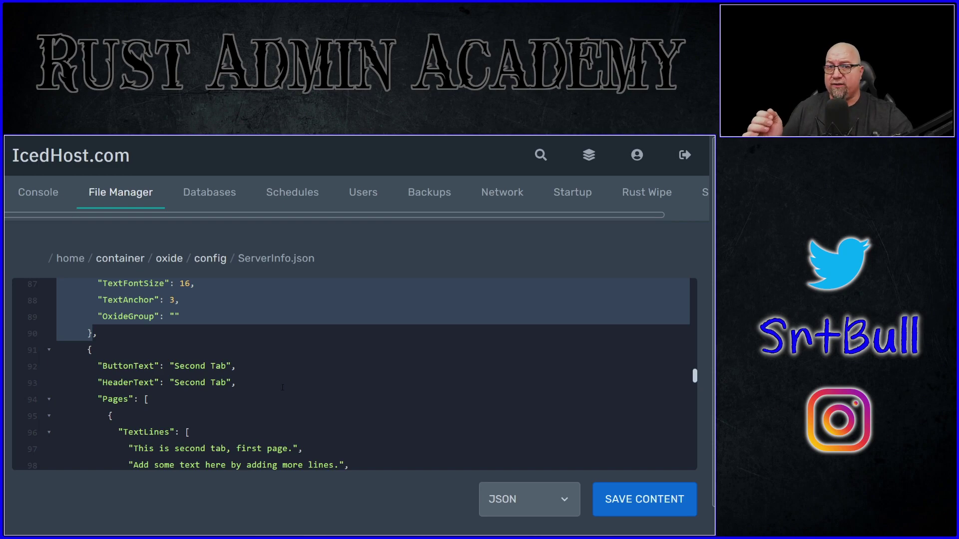
{"action": "scroll", "coordinate": [299, 386], "scroll_direction": "up", "scroll_amount": 2}
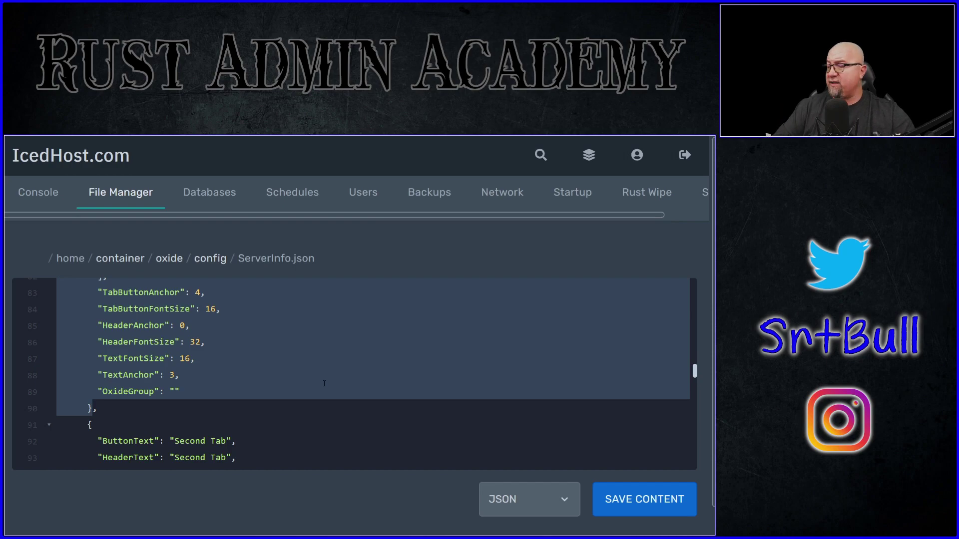
{"action": "key", "text": "BackSpace"}
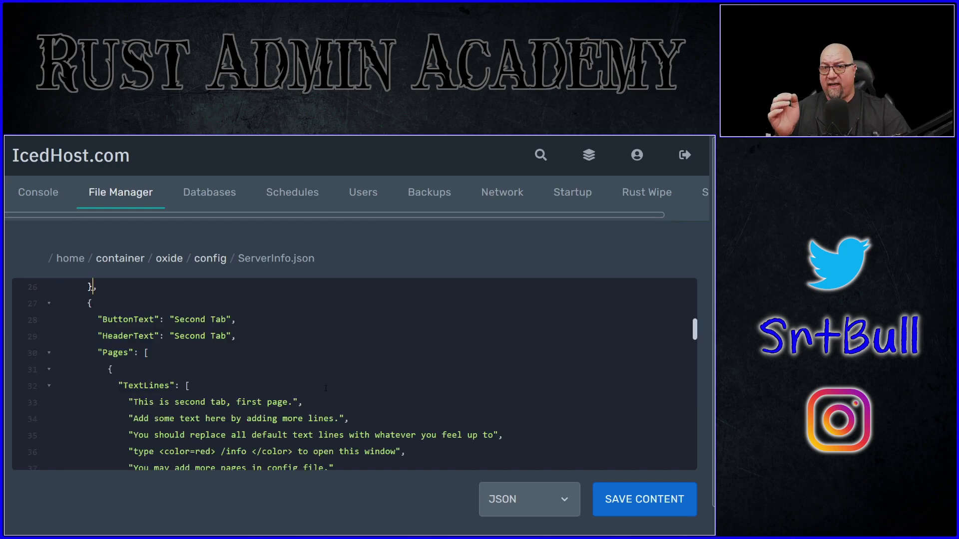
{"action": "scroll", "coordinate": [322, 387], "scroll_direction": "down", "scroll_amount": 3}
{"action": "scroll", "coordinate": [319, 390], "scroll_direction": "up", "scroll_amount": 4}
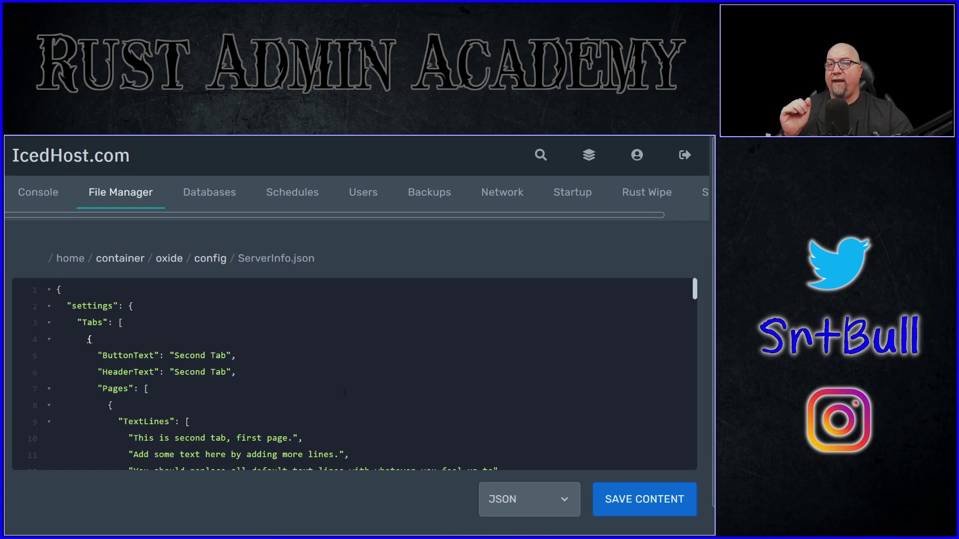
{"action": "scroll", "coordinate": [330, 390], "scroll_direction": "down", "scroll_amount": 2}
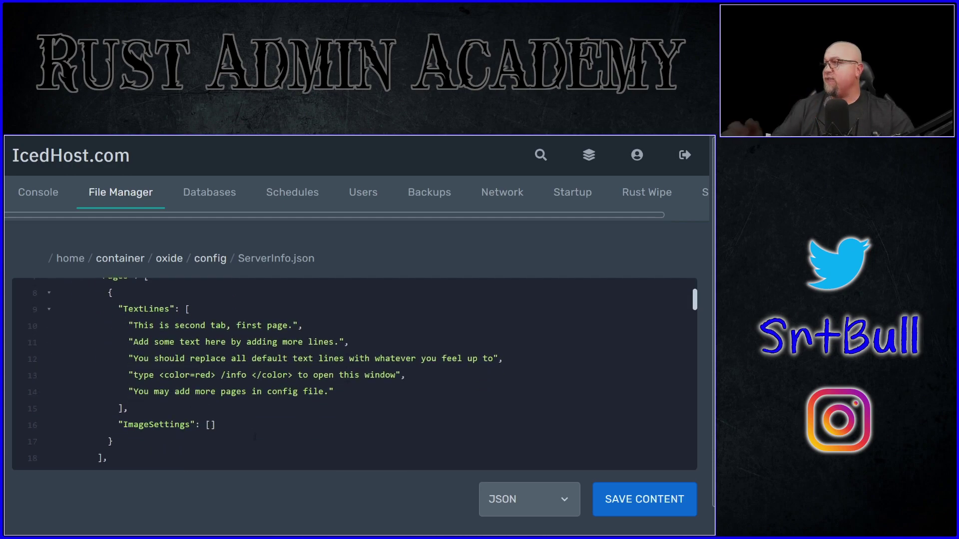
Step: Save ServerInfo.json and reload the plugin with o.reload ServerInfo in the server console
{"action": "left_click", "coordinate": [652, 499]}
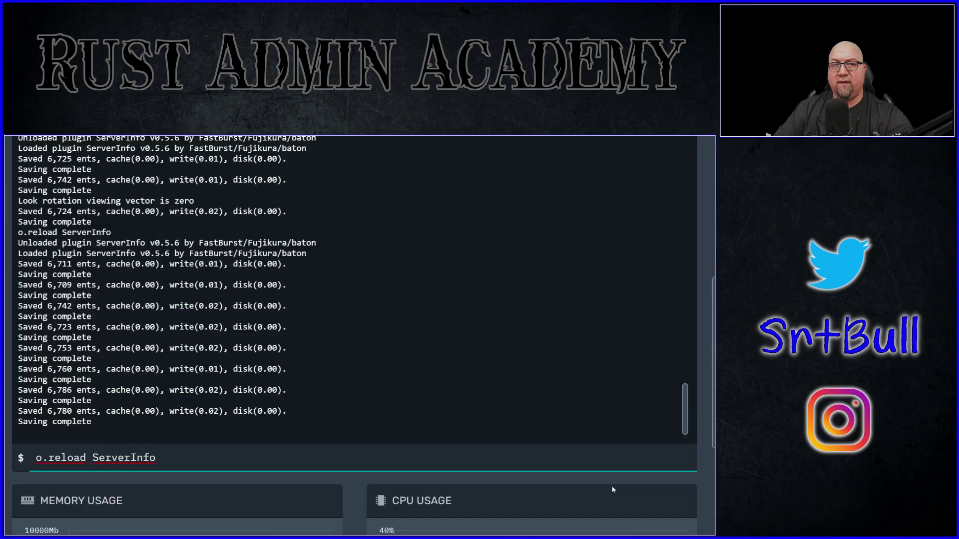
{"action": "key", "text": "Return"}
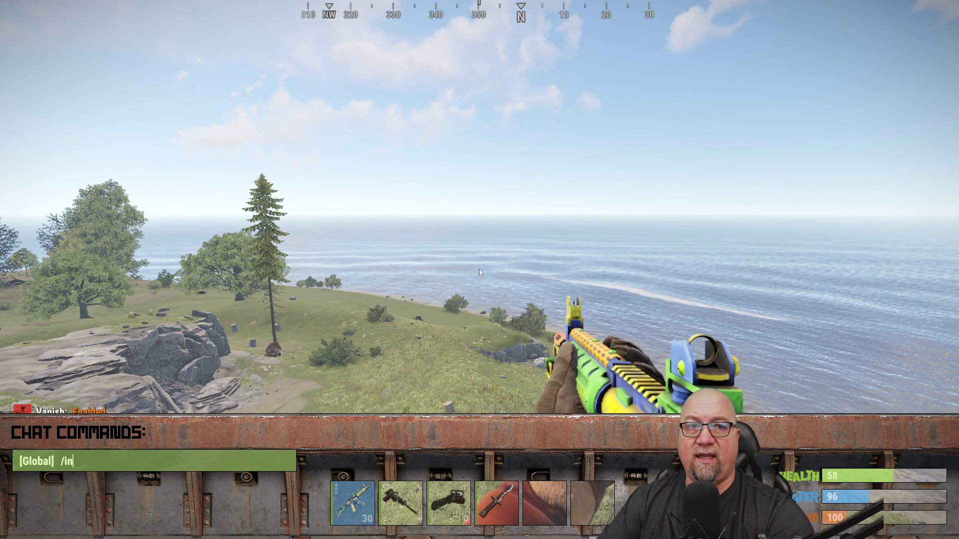
Step: Open the info window in Rust with /info and look through both Second Tab entries and the Third Tab
{"action": "type", "text": "fo"}
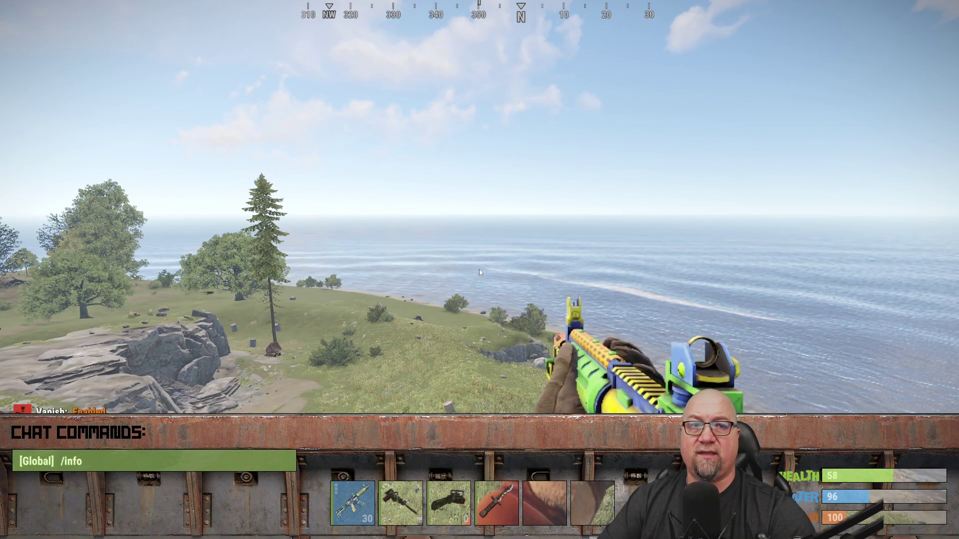
{"action": "key", "text": "Return"}
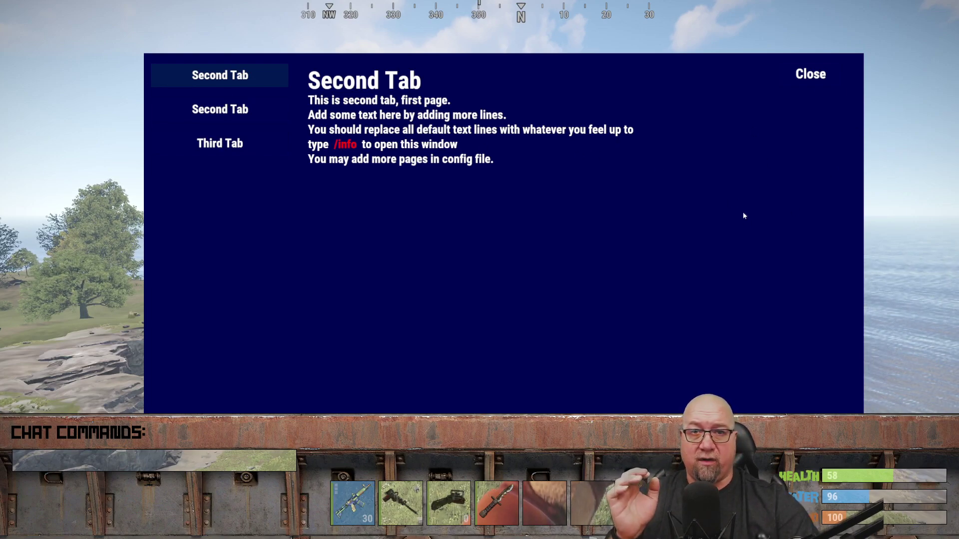
{"action": "left_click", "coordinate": [212, 111]}
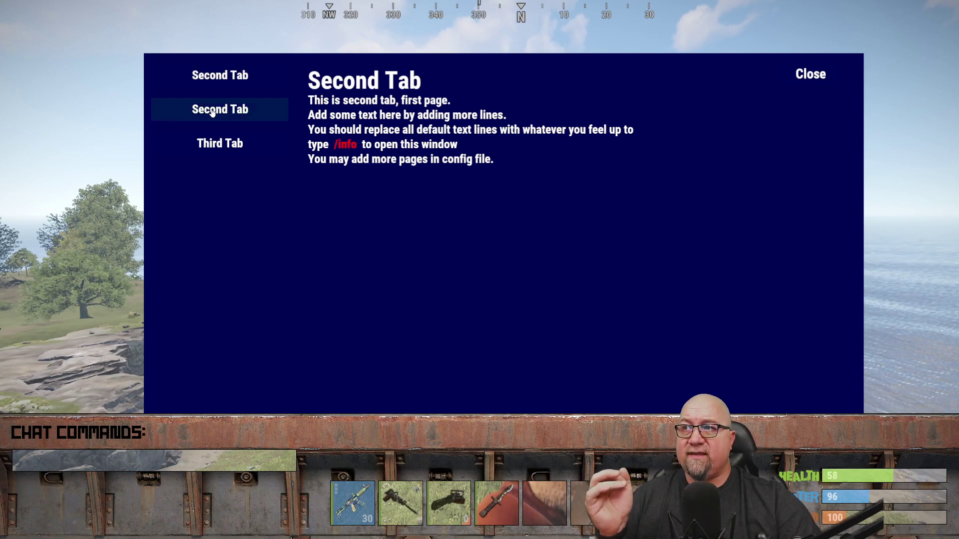
{"action": "left_click", "coordinate": [204, 145]}
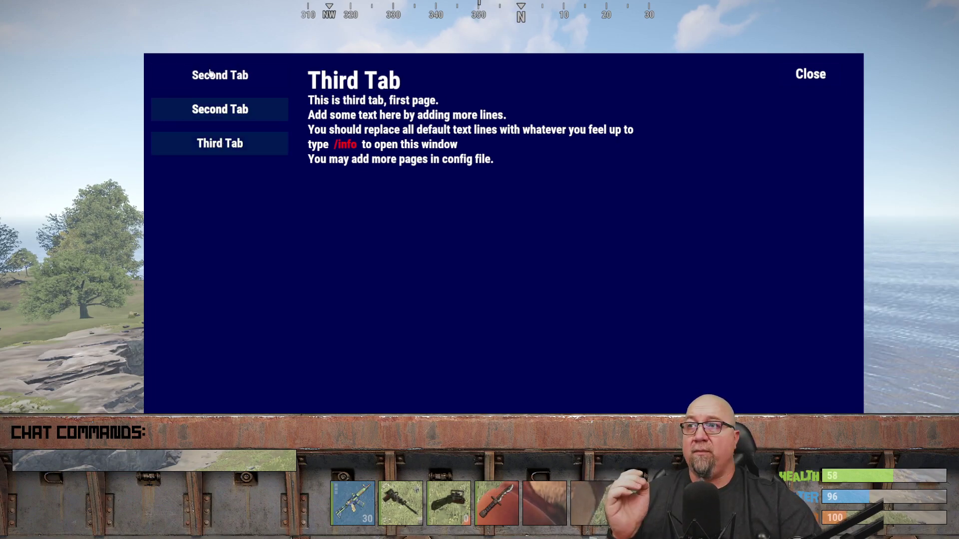
{"action": "left_click", "coordinate": [196, 80]}
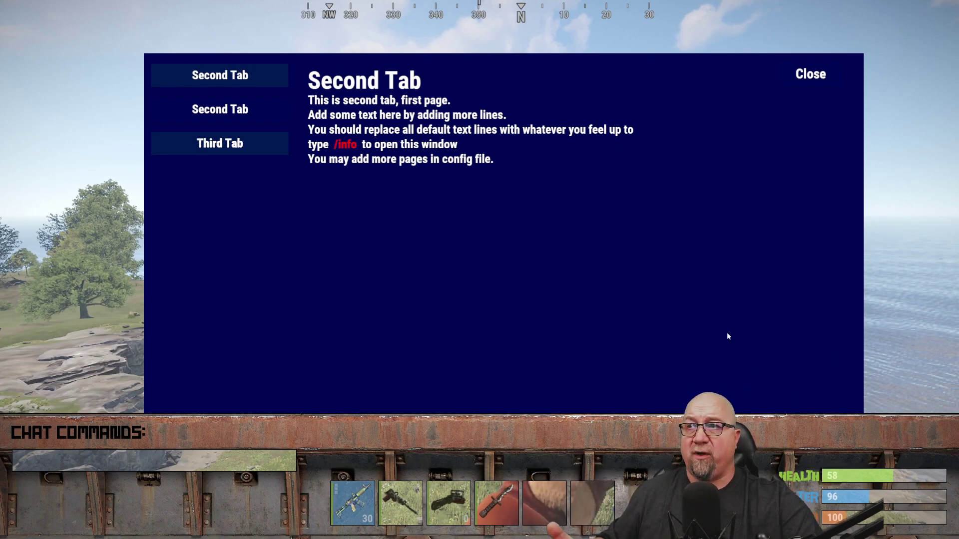
{"action": "left_click", "coordinate": [222, 110]}
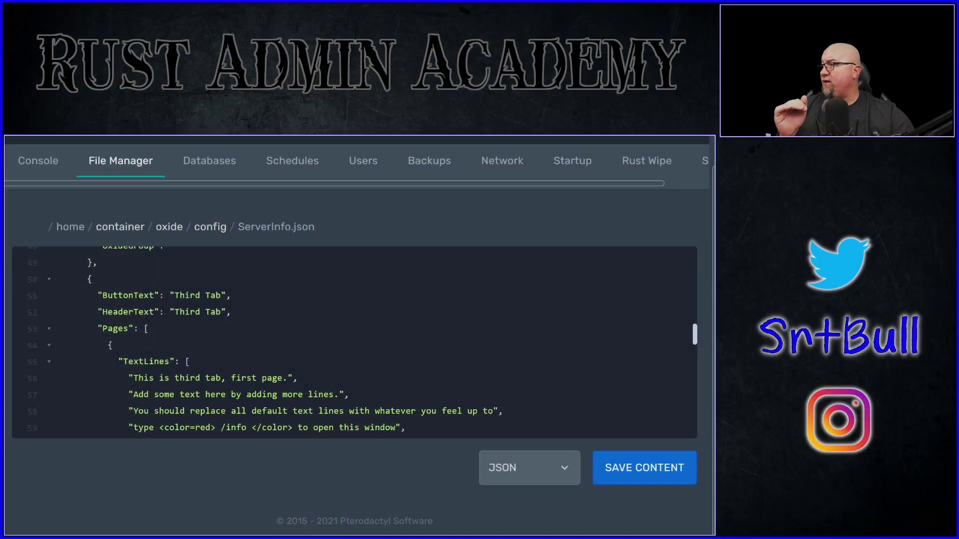
{"action": "left_click", "coordinate": [92, 263]}
{"action": "left_click_drag", "start_coordinate": [160, 295], "coordinate": [231, 296]}
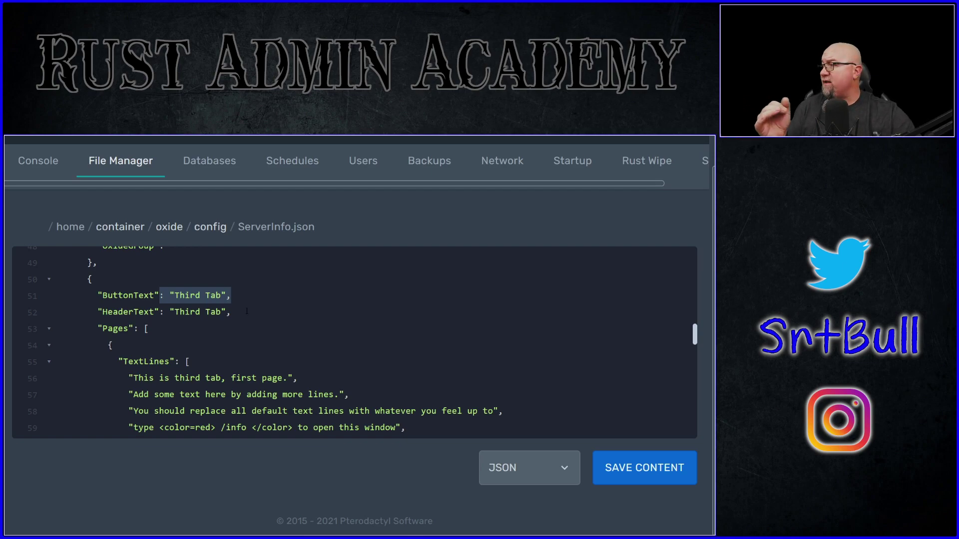
{"action": "left_click", "coordinate": [93, 262]}
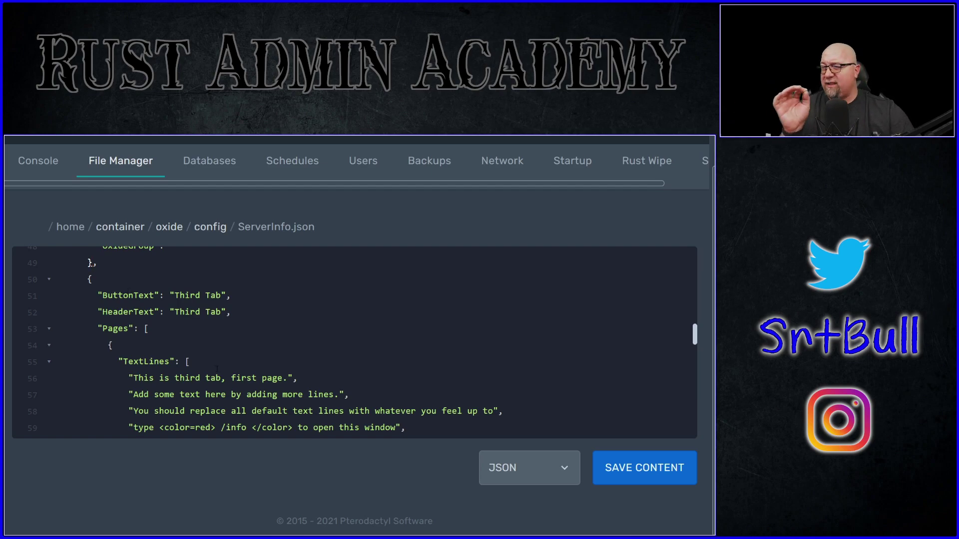
{"action": "left_click", "coordinate": [215, 333]}
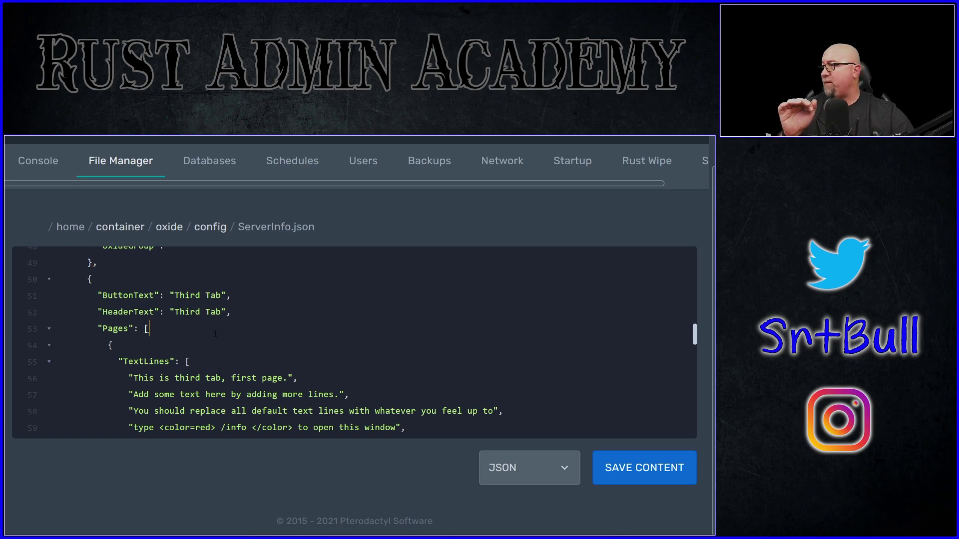
{"action": "left_click_drag", "start_coordinate": [113, 286], "coordinate": [258, 325]}
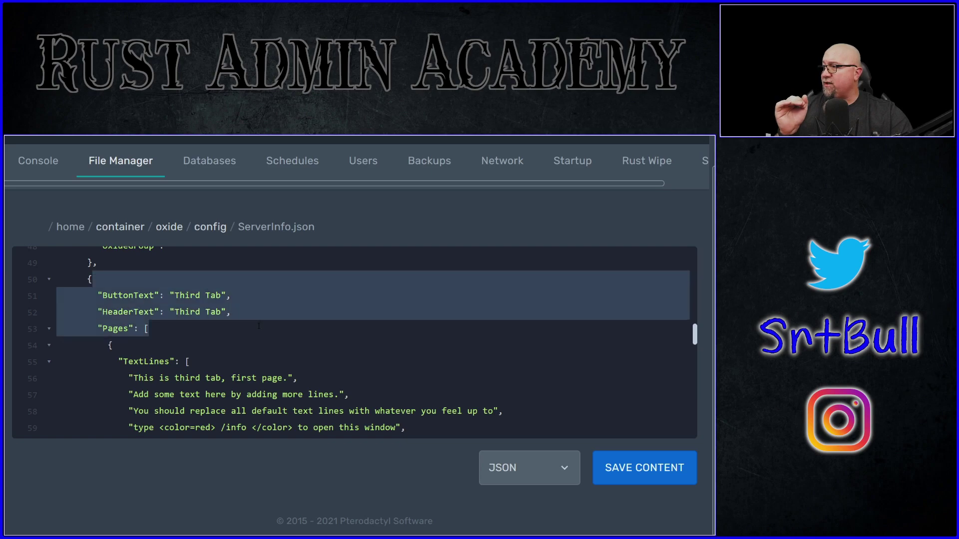
{"action": "left_click", "coordinate": [270, 312]}
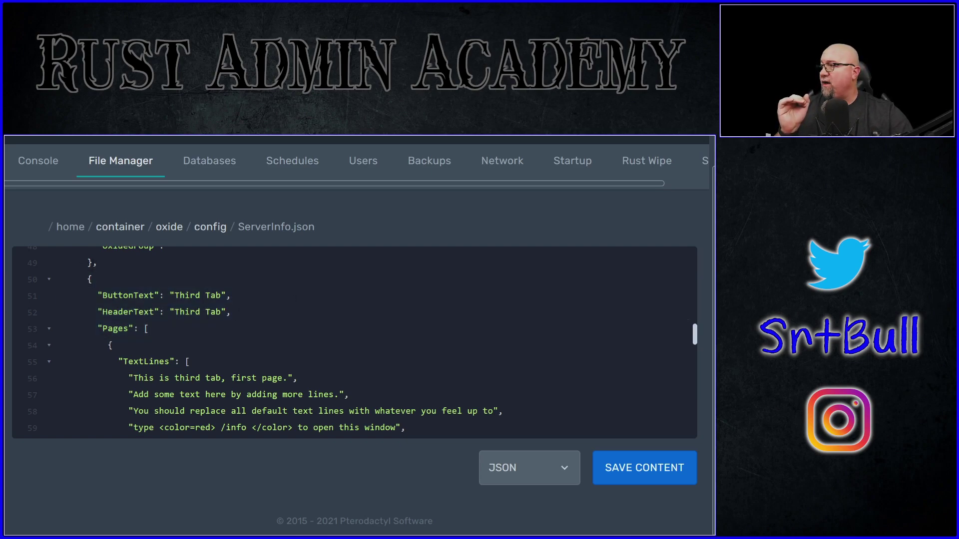
Step: Copy the Third Tab block with the comma before its opening brace and paste four extra copies after the last tab block in ServerInfo.json
{"action": "key", "text": "Up"}
{"action": "key", "text": "Up"}
{"action": "key", "text": "Up"}
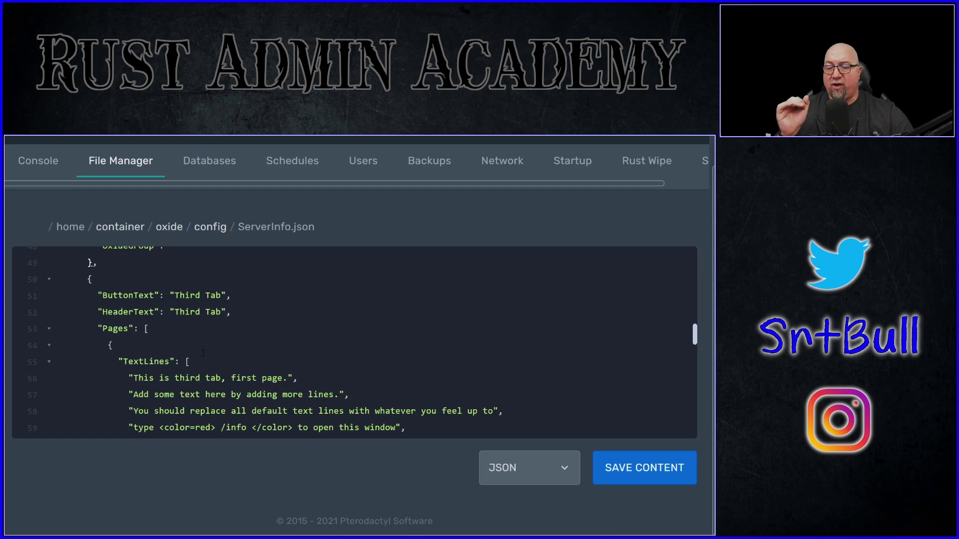
{"action": "scroll", "coordinate": [189, 363], "scroll_direction": "down", "scroll_amount": 3}
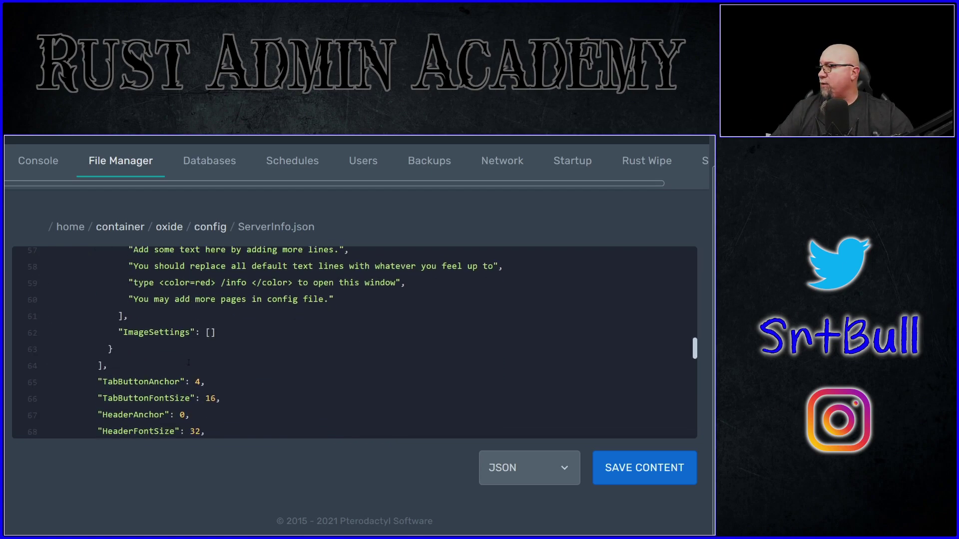
{"action": "scroll", "coordinate": [188, 363], "scroll_direction": "down", "scroll_amount": 3}
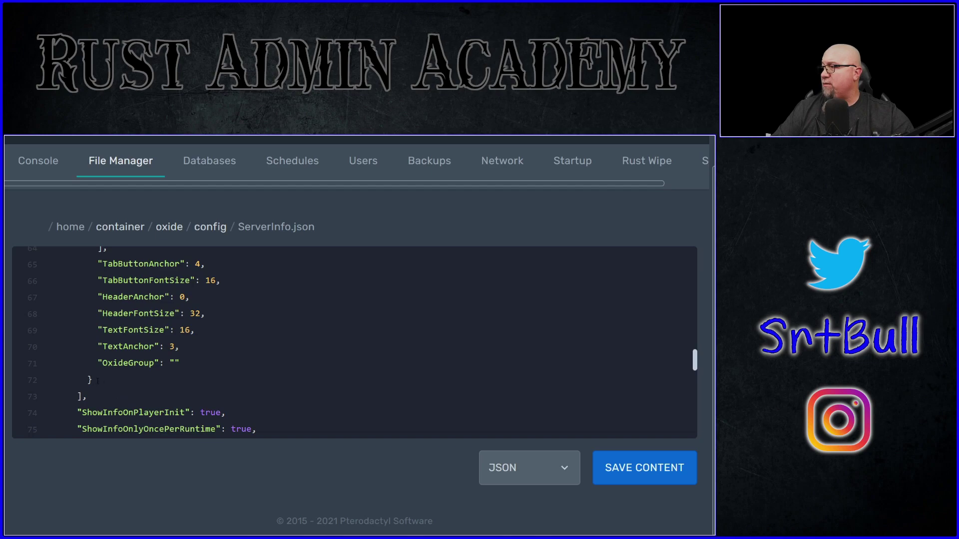
{"action": "left_click", "coordinate": [93, 380], "text": "shift"}
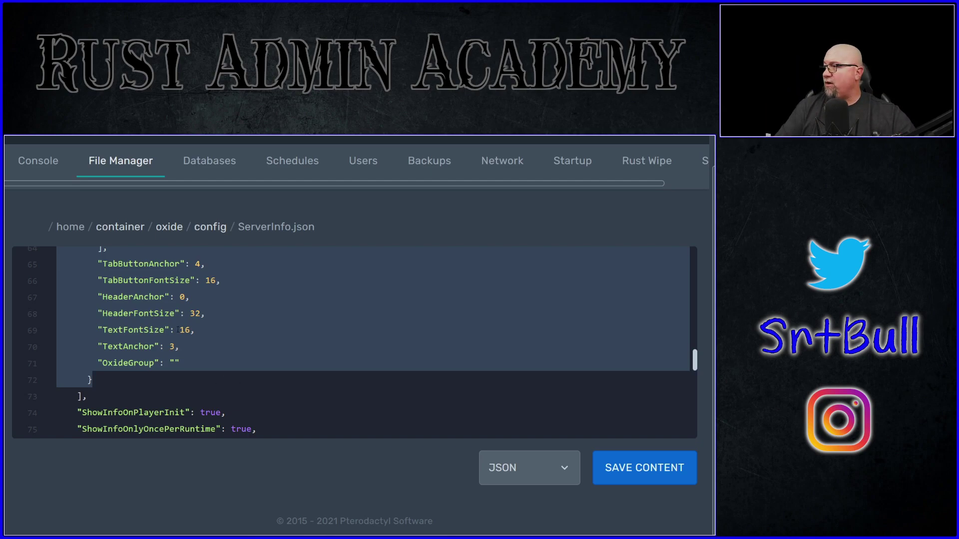
{"action": "scroll", "coordinate": [179, 330], "scroll_direction": "up", "scroll_amount": 4}
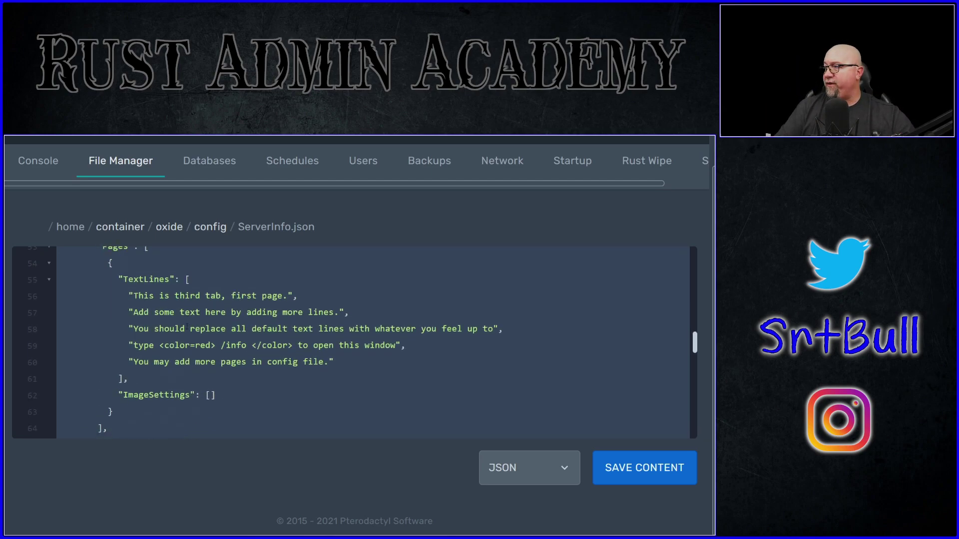
{"action": "scroll", "coordinate": [188, 329], "scroll_direction": "down", "scroll_amount": 3}
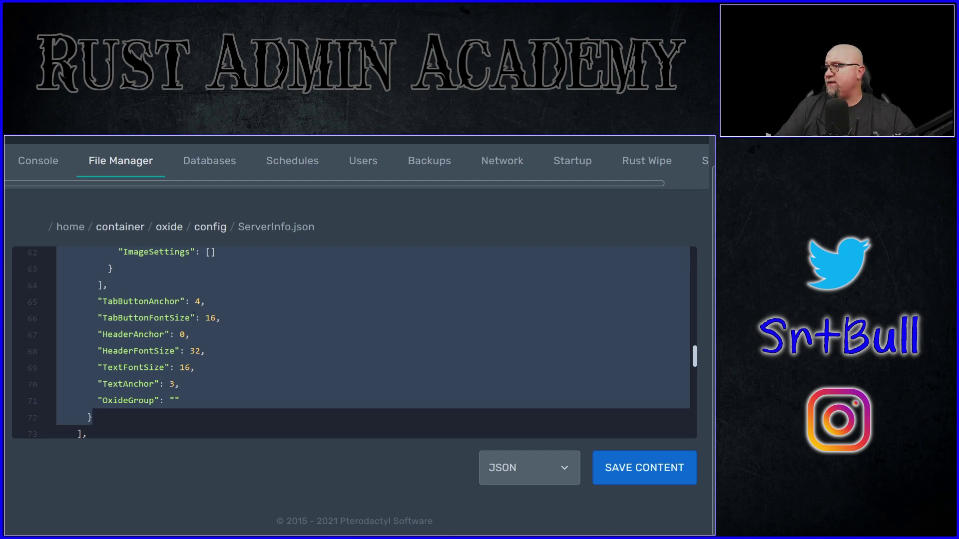
{"action": "scroll", "coordinate": [194, 313], "scroll_direction": "down", "scroll_amount": 2}
{"action": "key", "text": "Right"}
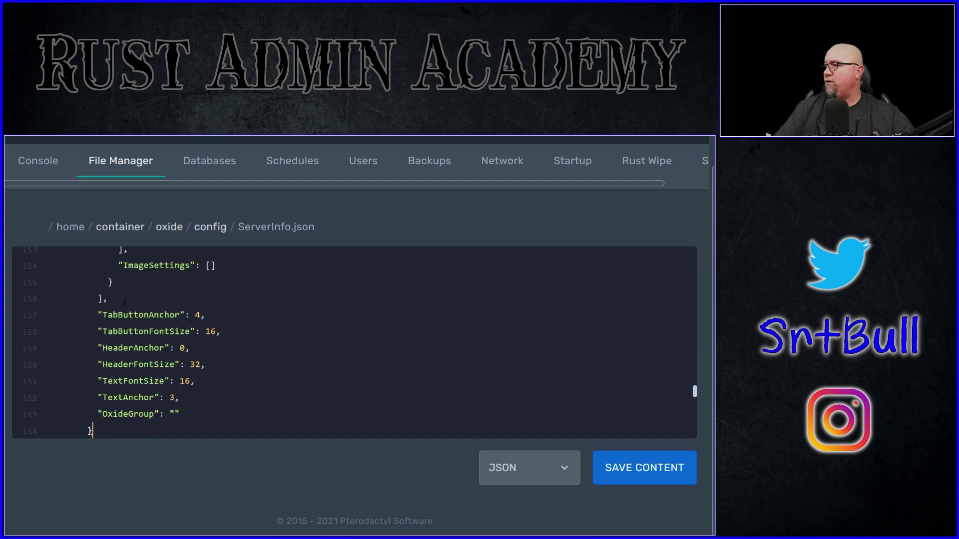
{"action": "scroll", "coordinate": [354, 342], "scroll_direction": "up", "scroll_amount": 10}
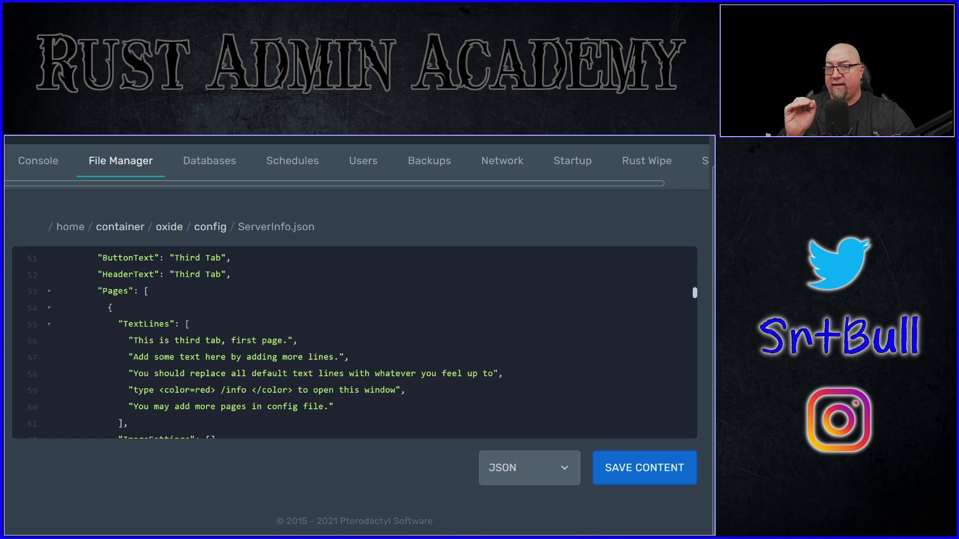
Step: Set the ButtonText of the first pasted Third Tab copy in ServerInfo.json to Fourth Tab
{"action": "scroll", "coordinate": [295, 355], "scroll_direction": "up", "scroll_amount": 3}
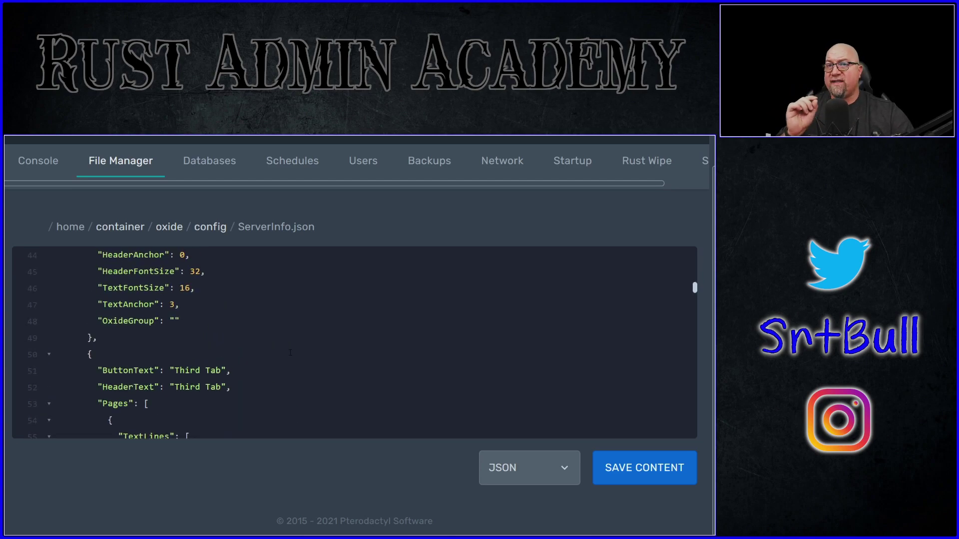
{"action": "scroll", "coordinate": [258, 346], "scroll_direction": "down", "scroll_amount": 3}
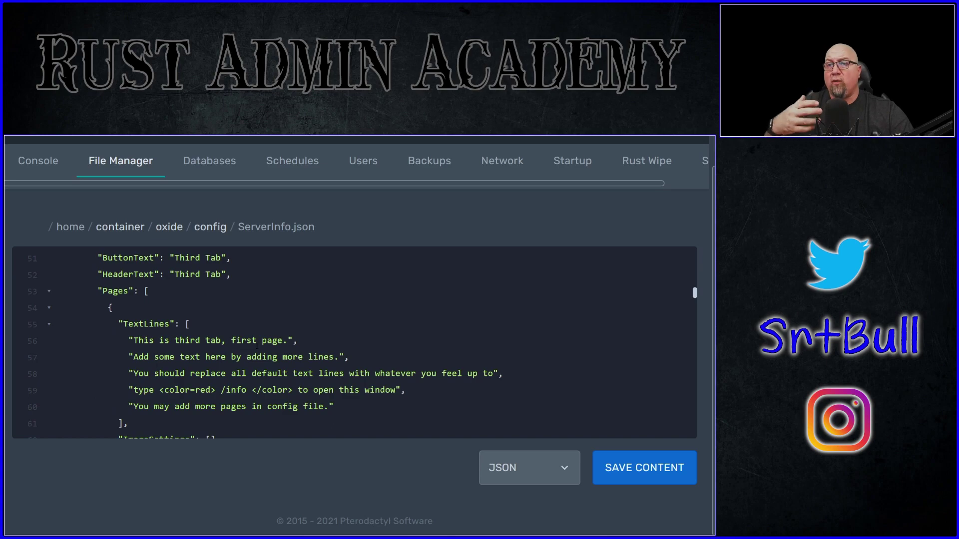
{"action": "scroll", "coordinate": [235, 326], "scroll_direction": "down", "scroll_amount": 5}
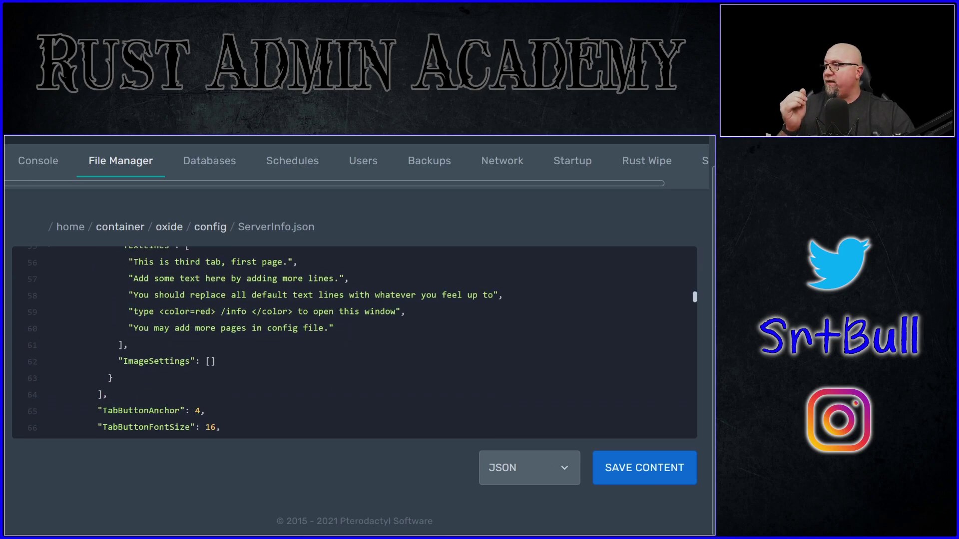
{"action": "scroll", "coordinate": [235, 327], "scroll_direction": "down", "scroll_amount": 1}
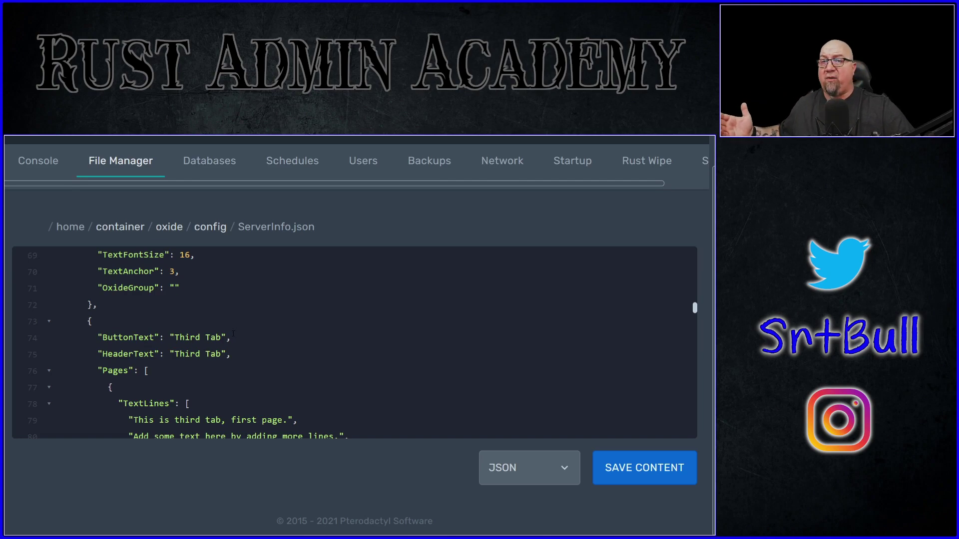
{"action": "left_click_drag", "start_coordinate": [221, 338], "coordinate": [174, 338]}
{"action": "type", "text": "Fourth Tab"}
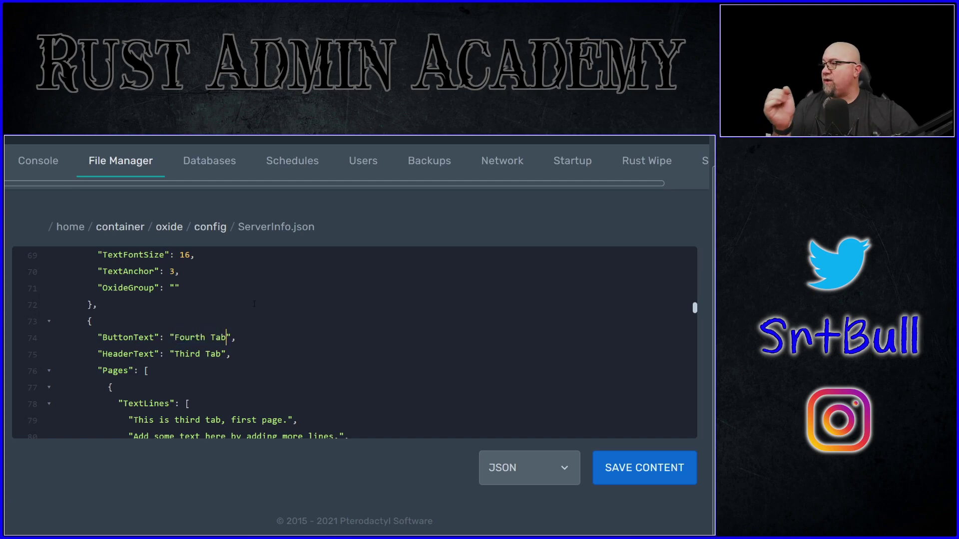
Step: Set the ButtonText of the remaining pasted tab blocks, in order, to Fifth Tab, Sixth Tab, Seventh Tab and Eighth Tab
{"action": "scroll", "coordinate": [248, 334], "scroll_direction": "down", "scroll_amount": 5}
{"action": "scroll", "coordinate": [248, 334], "scroll_direction": "down", "scroll_amount": 3}
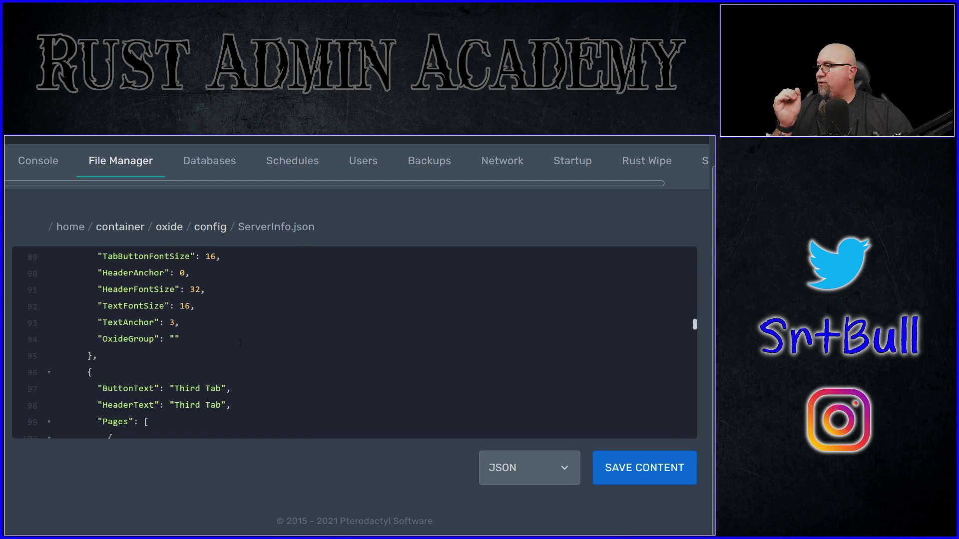
{"action": "double_click", "coordinate": [187, 304]}
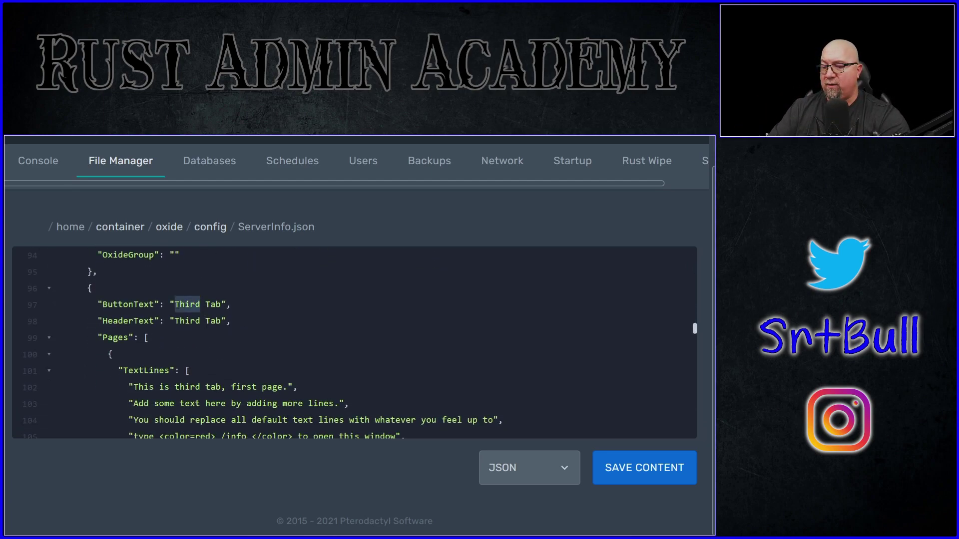
{"action": "type", "text": "Fifth"}
{"action": "scroll", "coordinate": [228, 330], "scroll_direction": "down", "scroll_amount": 7}
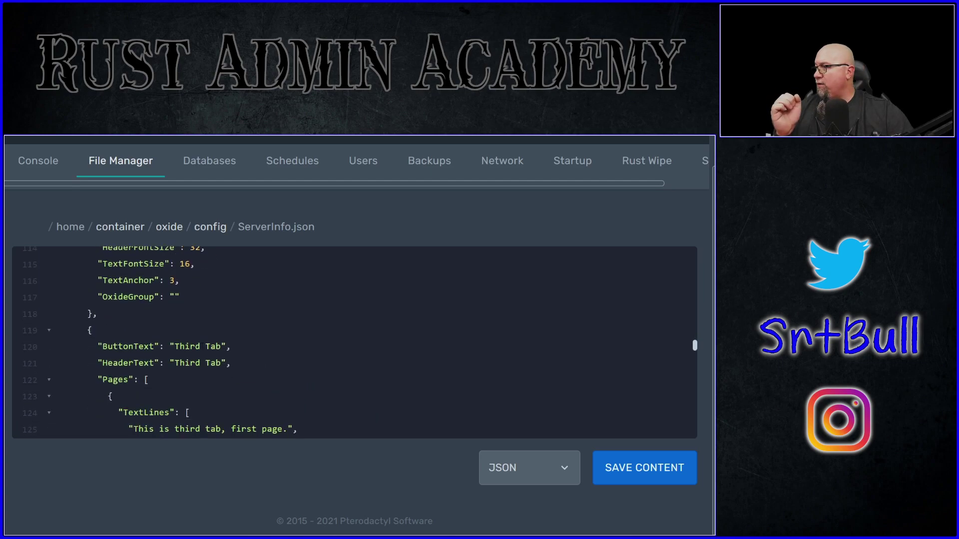
{"action": "double_click", "coordinate": [188, 346]}
{"action": "type", "text": "Seventh"}
{"action": "scroll", "coordinate": [242, 346], "scroll_direction": "down", "scroll_amount": 8}
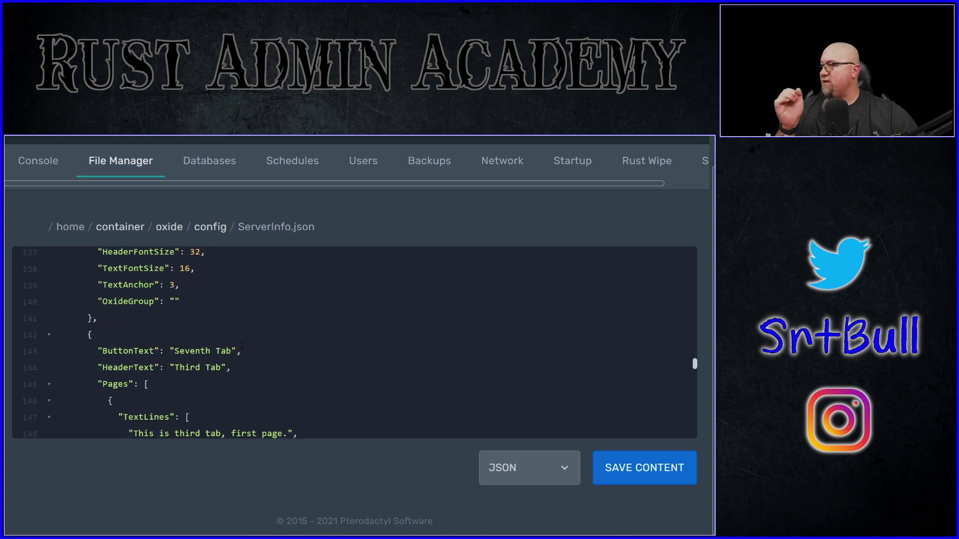
{"action": "scroll", "coordinate": [241, 347], "scroll_direction": "down", "scroll_amount": 9}
{"action": "double_click", "coordinate": [189, 280]}
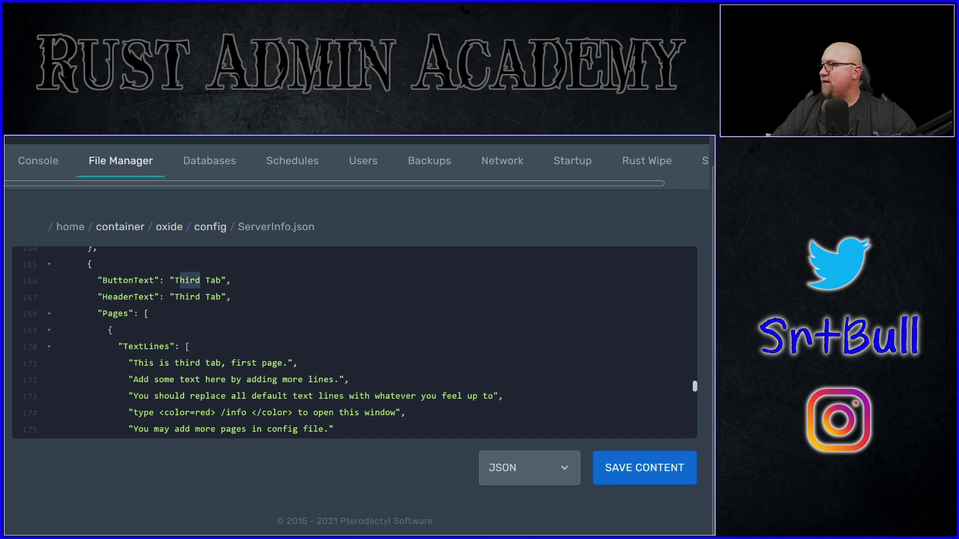
{"action": "type", "text": "Eighth"}
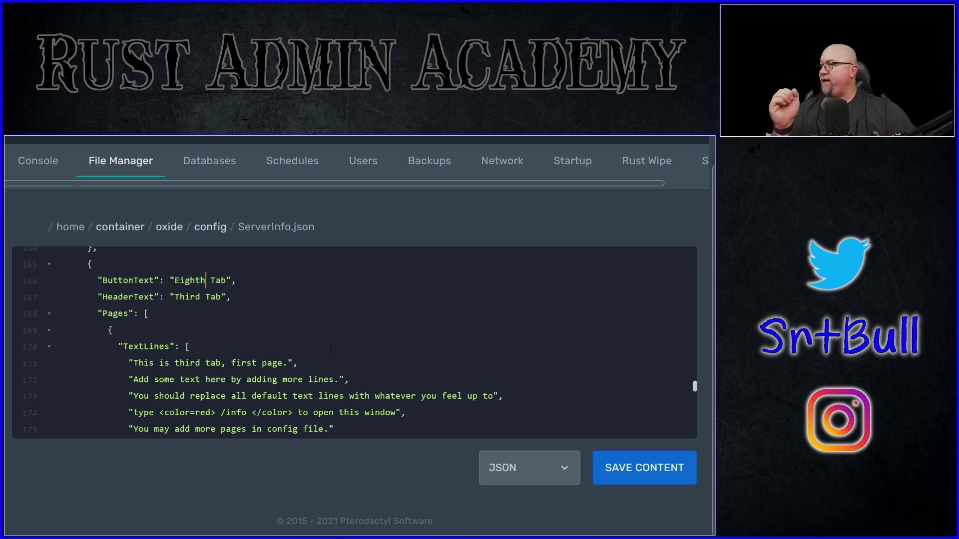
Step: Save ServerInfo.json with the renamed tabs and reload the plugin with o.reload ServerInfo in the server console
{"action": "scroll", "coordinate": [331, 349], "scroll_direction": "down", "scroll_amount": 8}
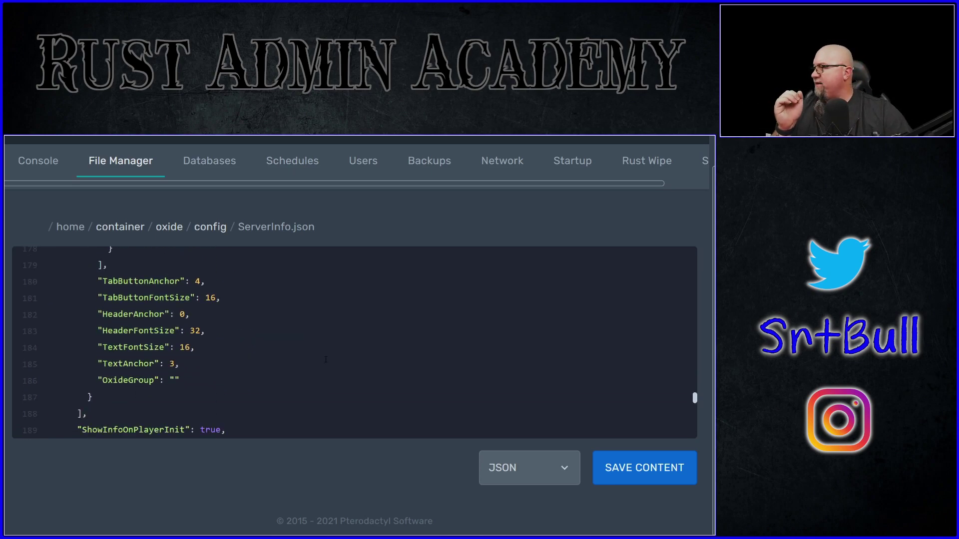
{"action": "left_click", "coordinate": [610, 472]}
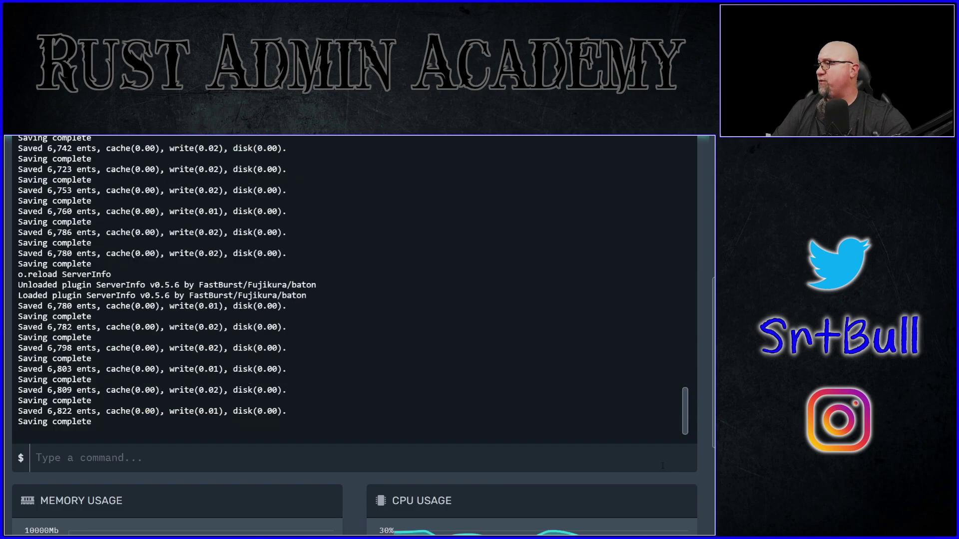
{"action": "scroll", "coordinate": [354, 289], "scroll_direction": "up", "scroll_amount": 2}
Step: Switch to Rust, open the info window with /info and view the added tabs and the Third Tab
{"action": "key", "text": "alt+Tab"}
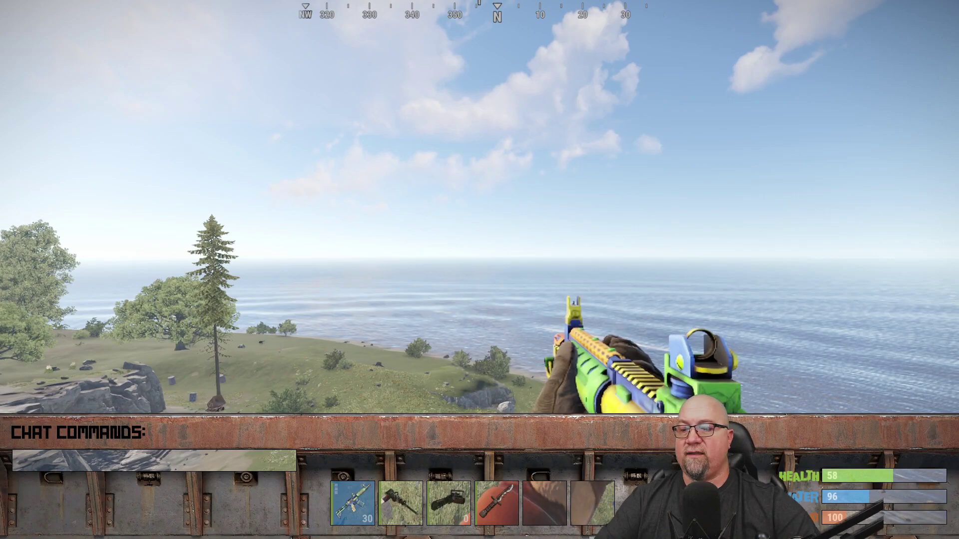
{"action": "key", "text": "Return"}
{"action": "type", "text": "/info"}
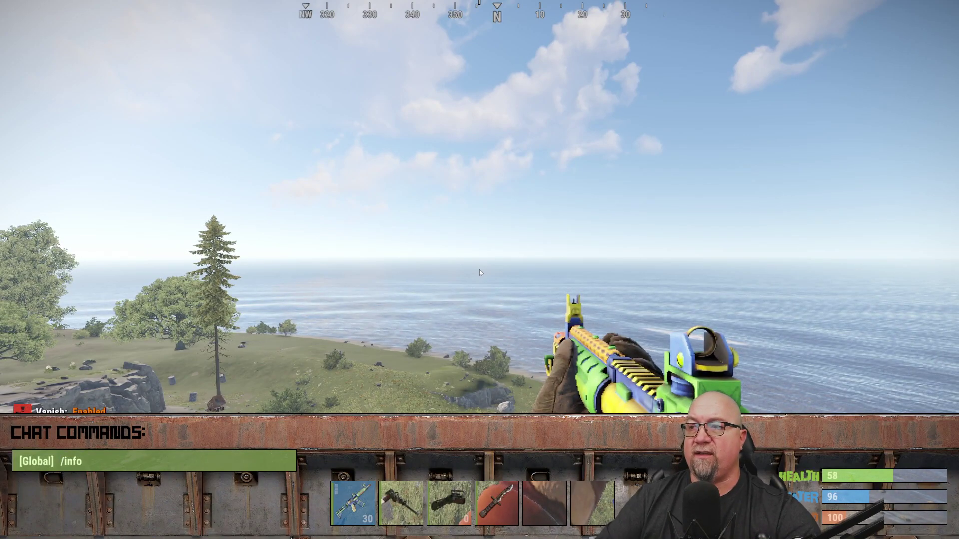
{"action": "key", "text": "Return"}
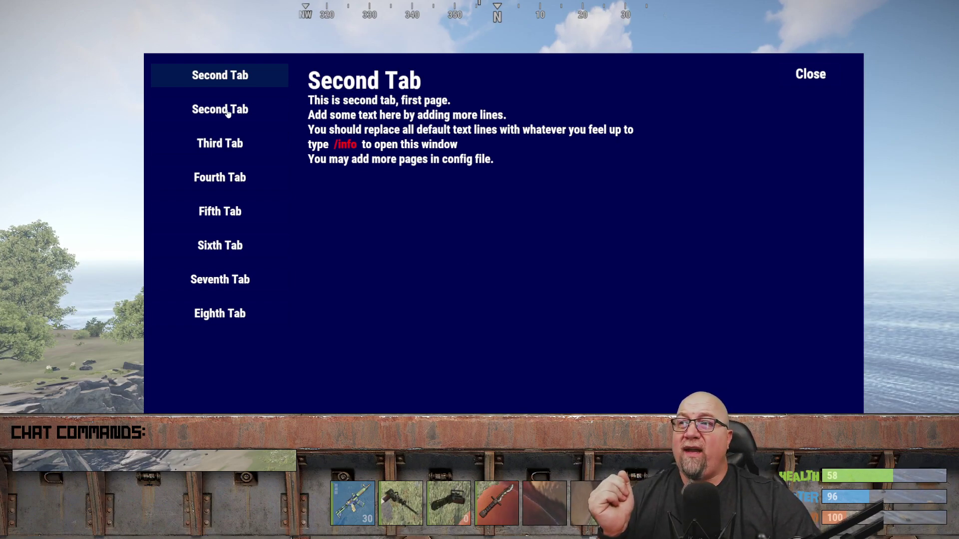
{"action": "left_click", "coordinate": [224, 145]}
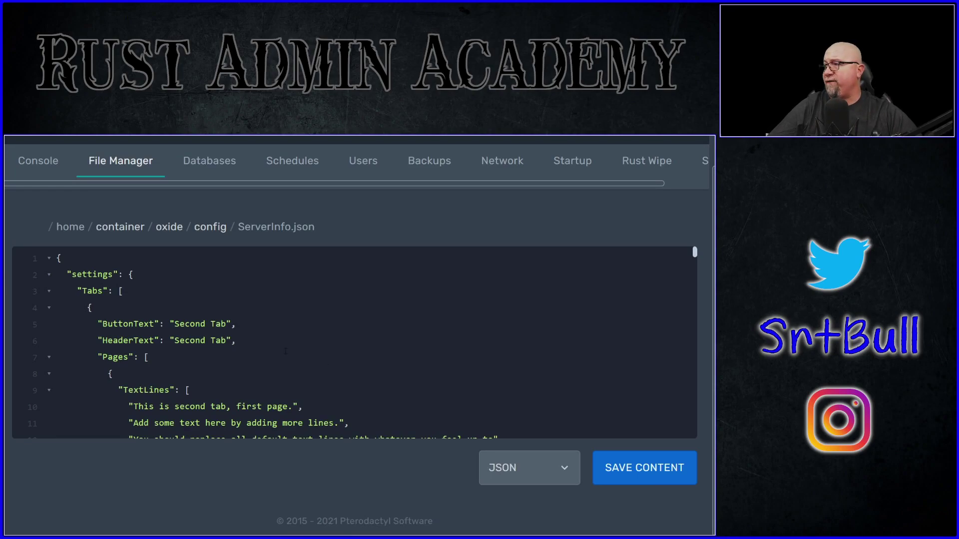
Step: Set the ButtonText of the first tab block in ServerInfo.json to First Tab
{"action": "left_click_drag", "start_coordinate": [174, 323], "coordinate": [226, 324]}
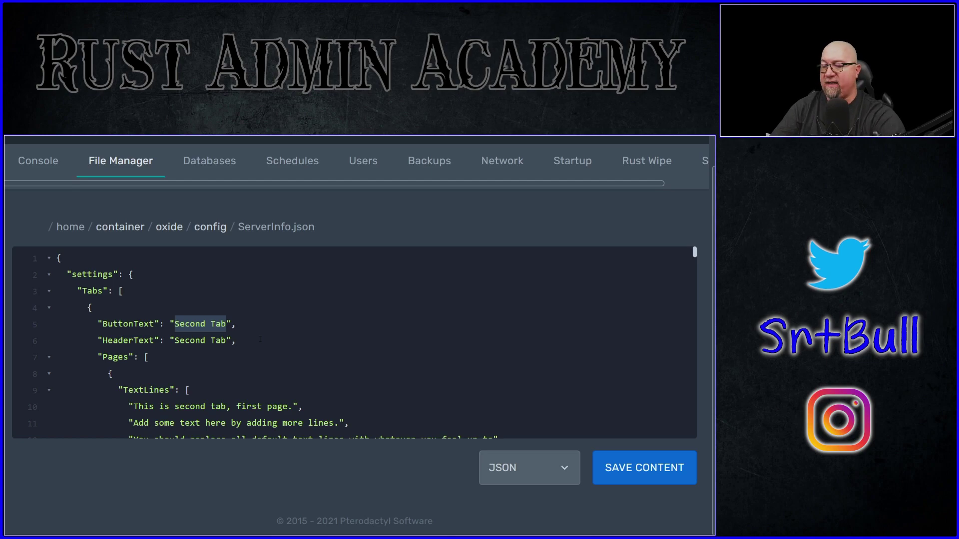
{"action": "type", "text": "First Tab"}
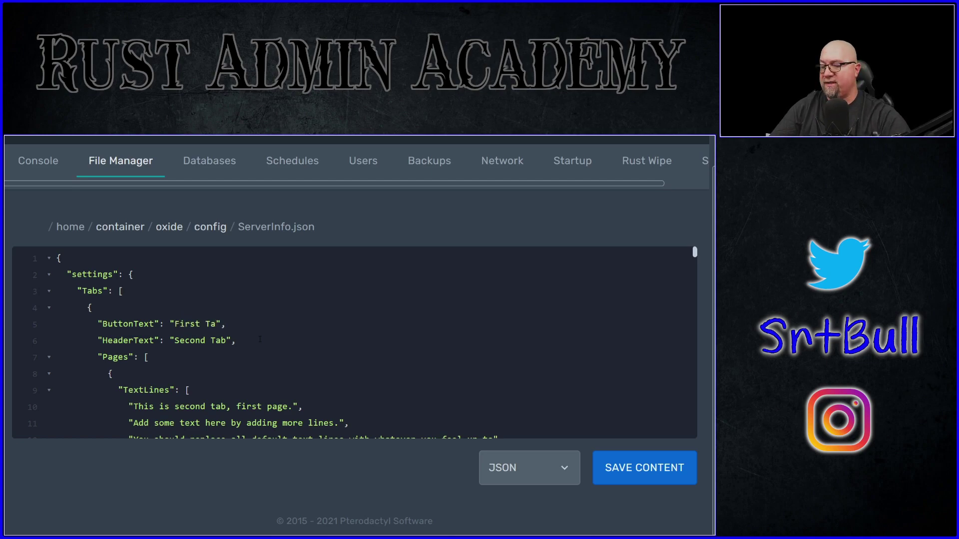
{"action": "scroll", "coordinate": [297, 352], "scroll_direction": "down", "scroll_amount": 4}
{"action": "scroll", "coordinate": [273, 332], "scroll_direction": "down", "scroll_amount": 3}
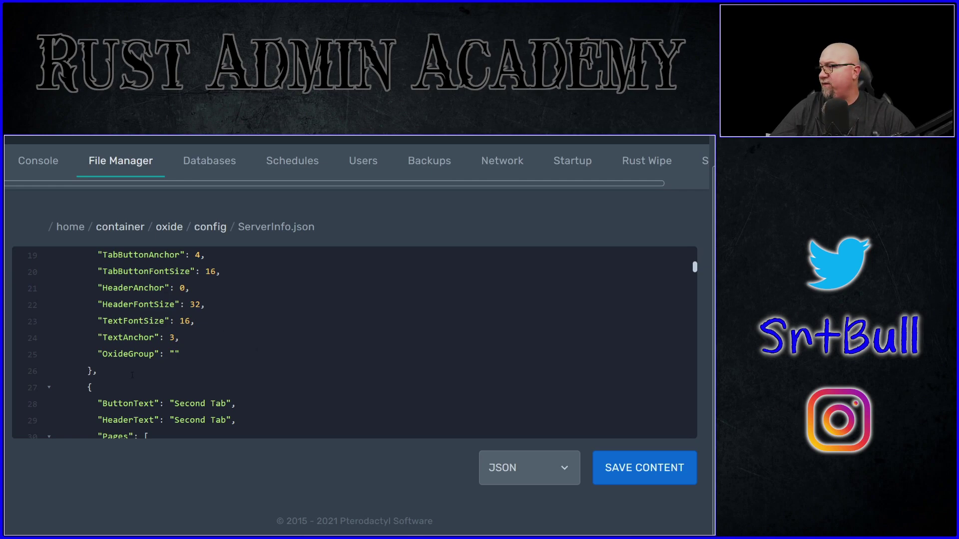
Step: Check the first tab block's OxideGroup setting and create a mods group by running chat group add mods in the server console
{"action": "left_click_drag", "start_coordinate": [98, 354], "coordinate": [188, 355]}
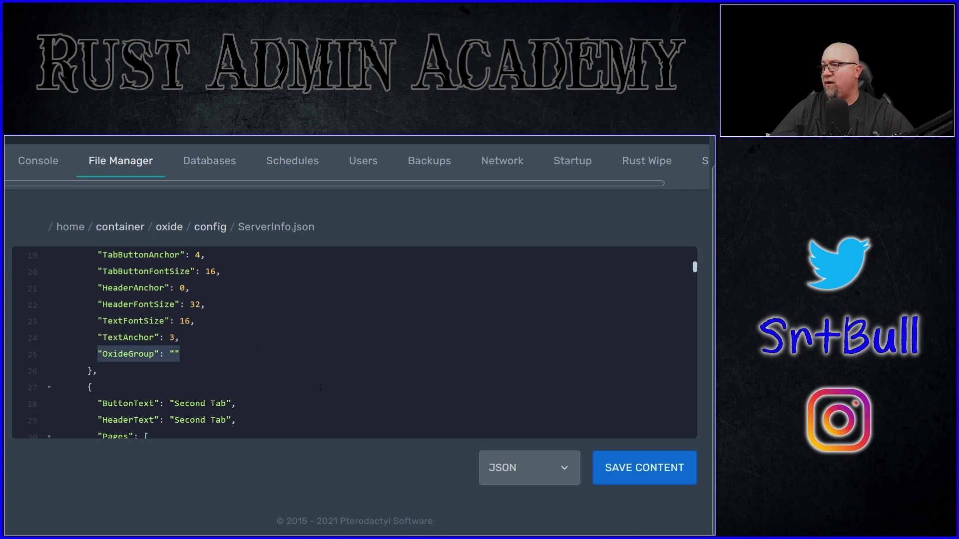
{"action": "key", "text": "Right"}
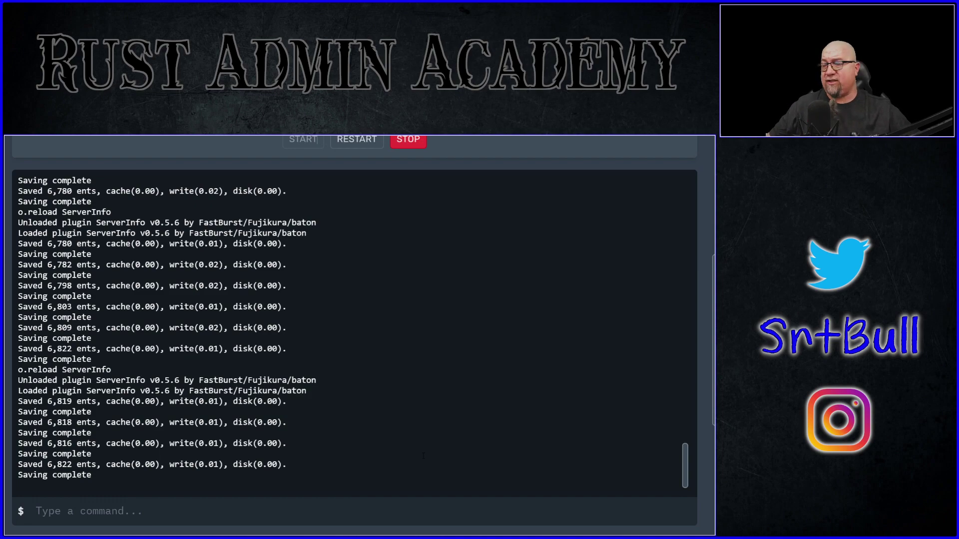
{"action": "type", "text": "chat group add mods"}
{"action": "key", "text": "Return"}
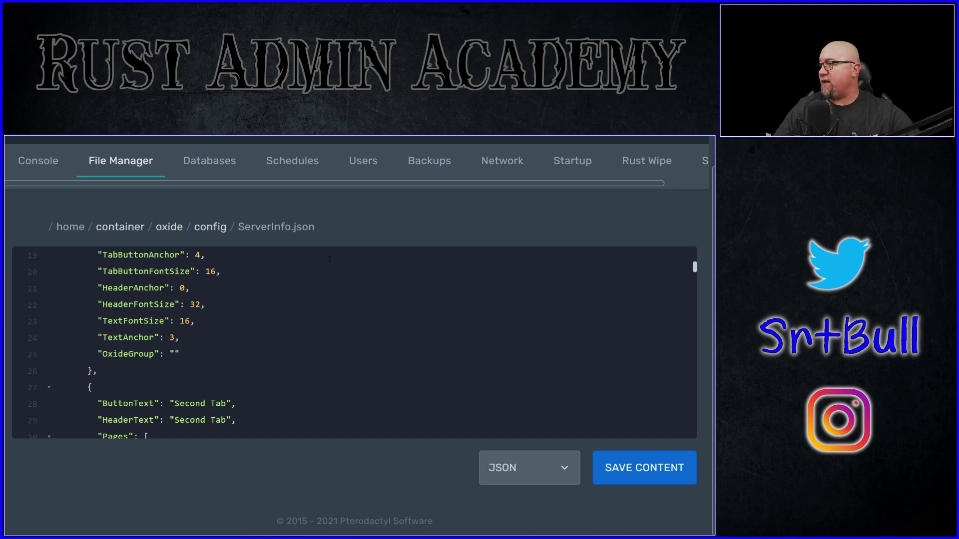
Step: In the first tab block of ServerInfo.json, set the ButtonText to Mods Only and the HeaderText to Please Follow Mod Rules
{"action": "scroll", "coordinate": [255, 268], "scroll_direction": "up", "scroll_amount": 6}
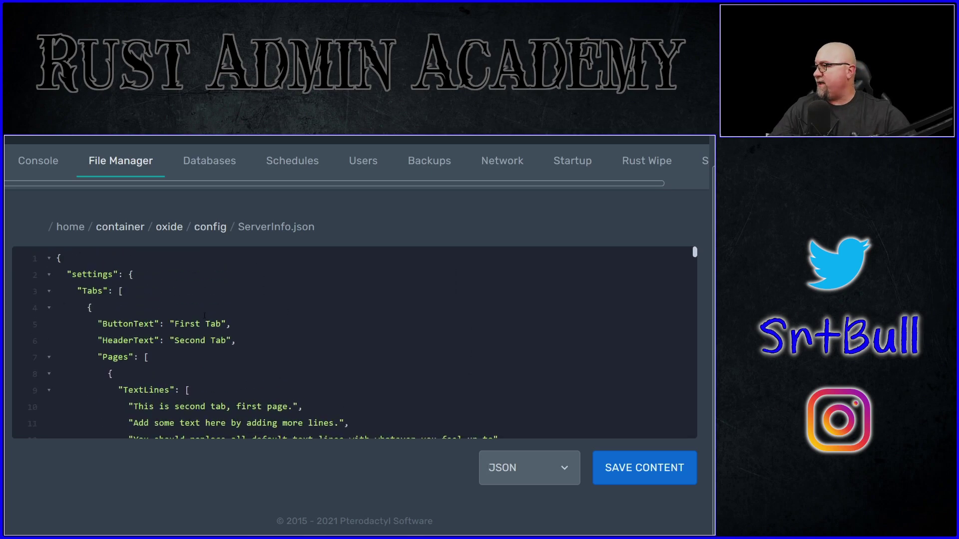
{"action": "left_click_drag", "start_coordinate": [221, 324], "coordinate": [175, 324]}
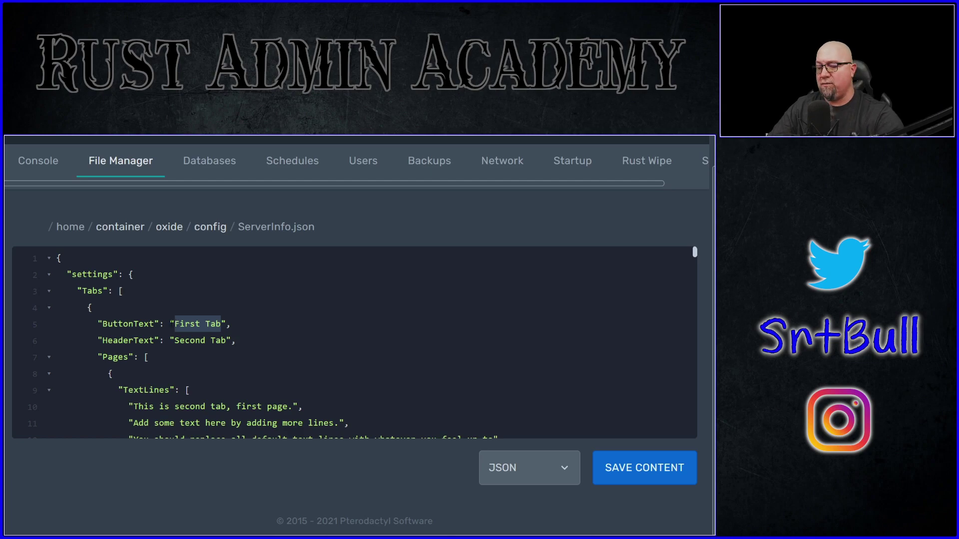
{"action": "type", "text": "Mod"}
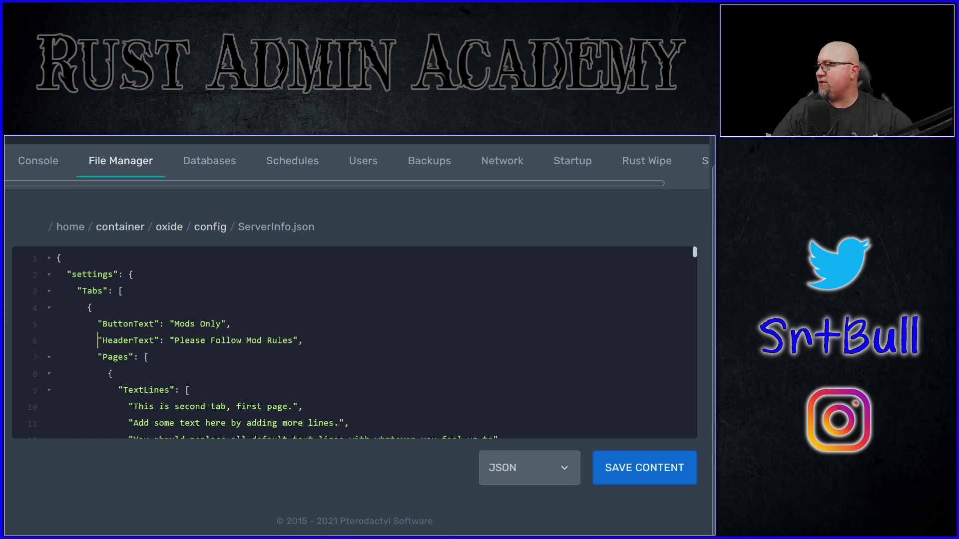
Step: Replace the Mods Only block's TextLines with "Rules", "More Rules", "Bla bla bla" and "Have <color=red> You </color> Subscribed Yet?"
{"action": "left_click_drag", "start_coordinate": [98, 341], "coordinate": [312, 346]}
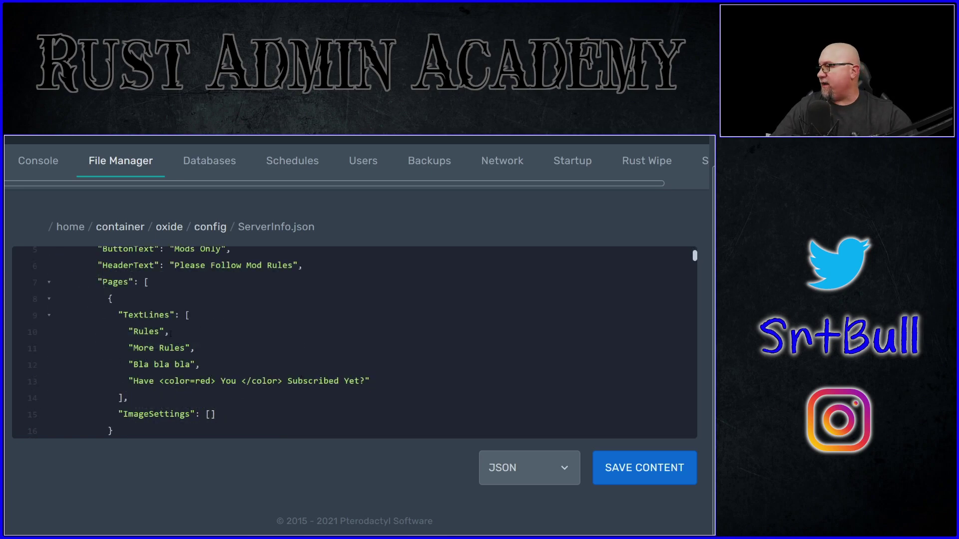
{"action": "scroll", "coordinate": [181, 346], "scroll_direction": "down", "scroll_amount": 3}
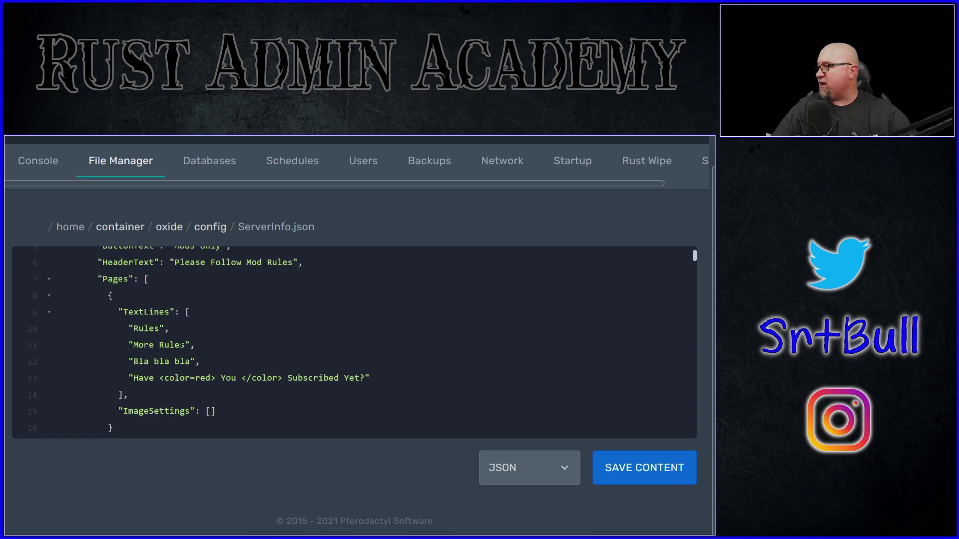
Step: Set the Mods Only block's OxideGroup to mods
{"action": "scroll", "coordinate": [182, 346], "scroll_direction": "down", "scroll_amount": 2}
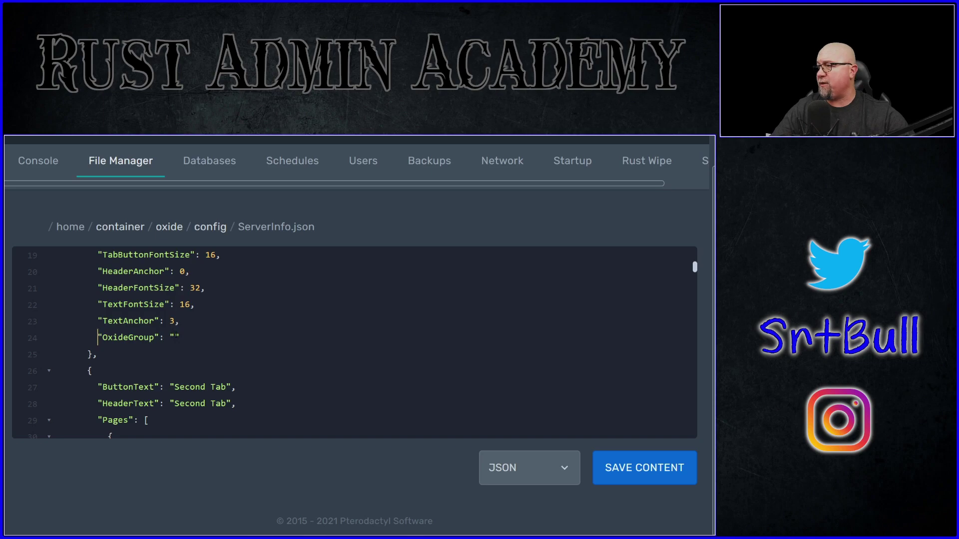
{"action": "left_click", "coordinate": [176, 338]}
{"action": "type", "text": "mods"}
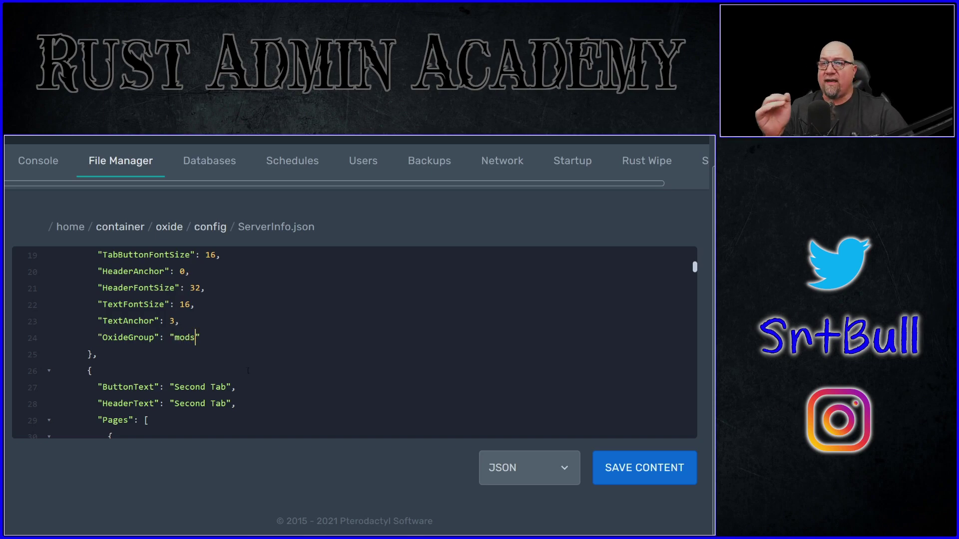
Step: Save ServerInfo.json and reload the ServerInfo plugin from the server console
{"action": "left_click", "coordinate": [641, 467]}
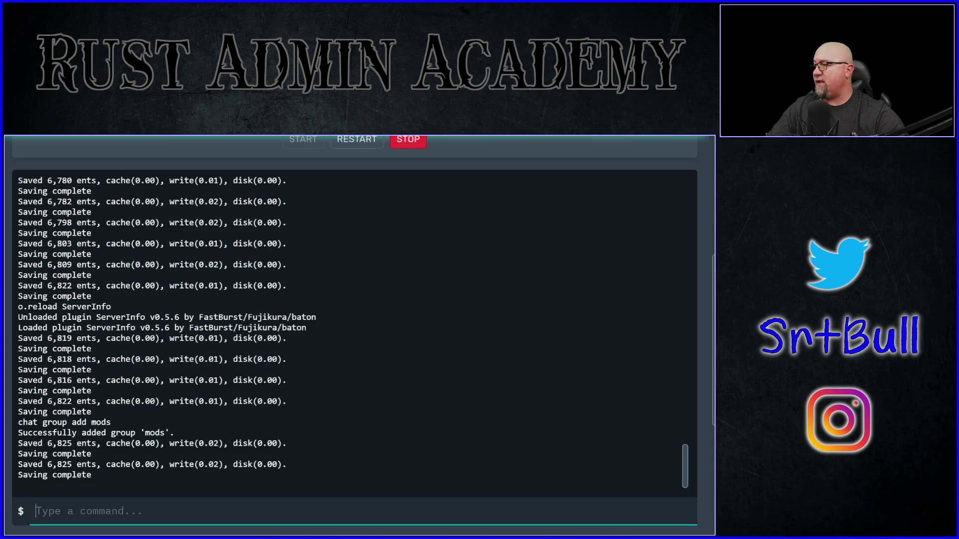
{"action": "key", "text": "Up"}
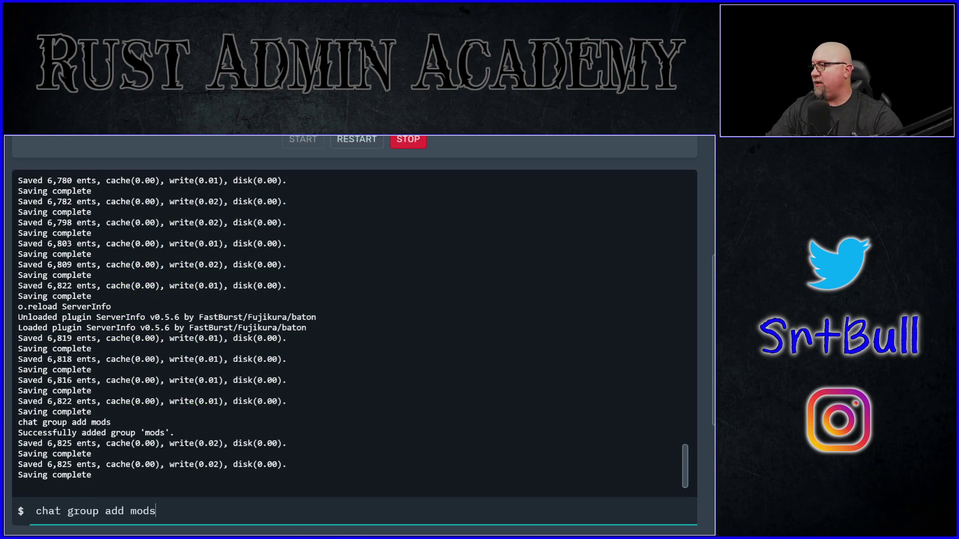
{"action": "key", "text": "Up"}
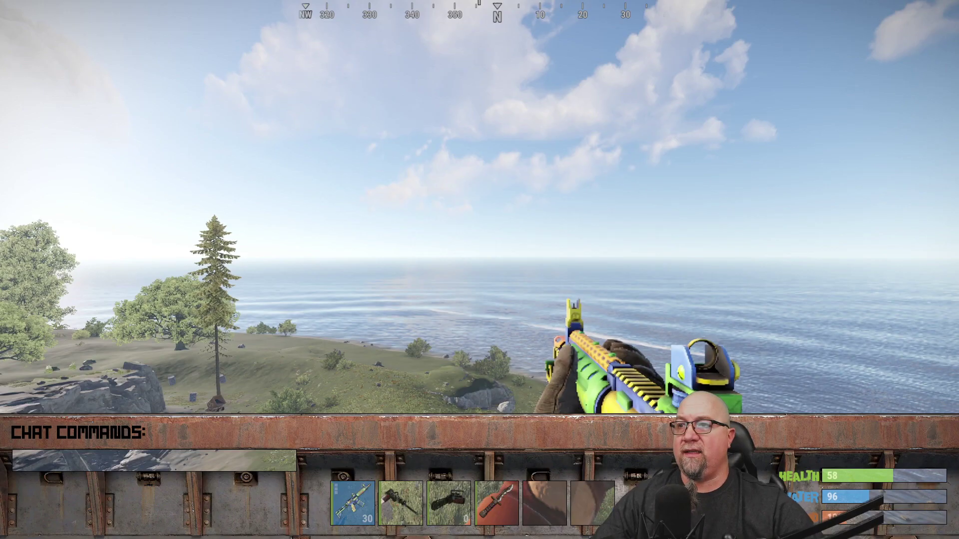
Step: Switch to Rust and open the info window with /info to check whether the Mods Only tab is listed
{"action": "key", "text": "Return"}
{"action": "type", "text": "/"}
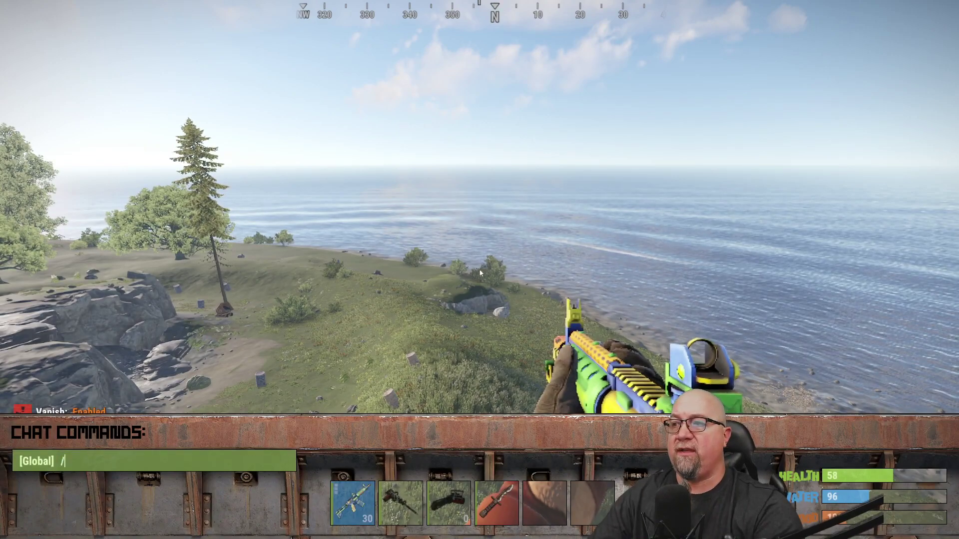
{"action": "type", "text": "info"}
{"action": "key", "text": "Return"}
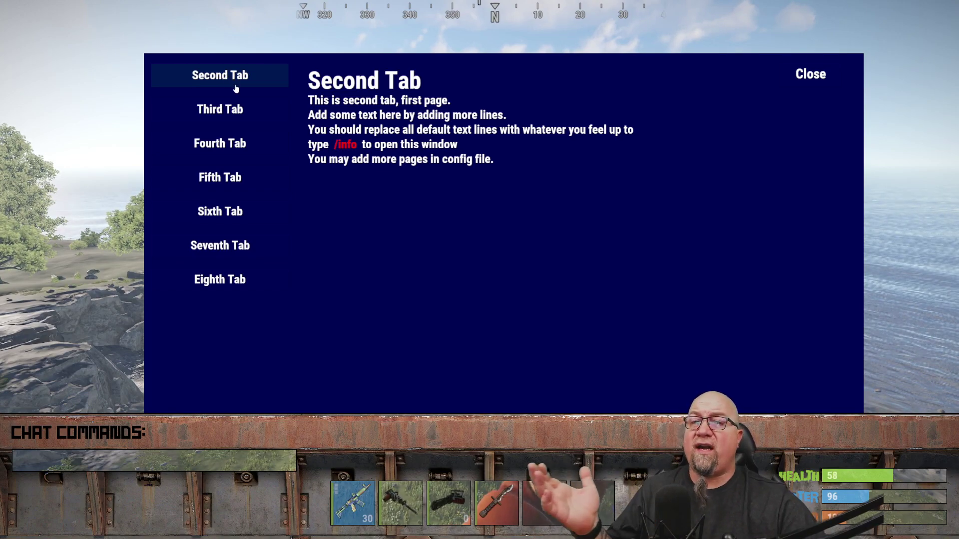
Step: Close the info window, open the Admin Menu with /admin and add the player to the mods group
{"action": "key", "text": "Escape"}
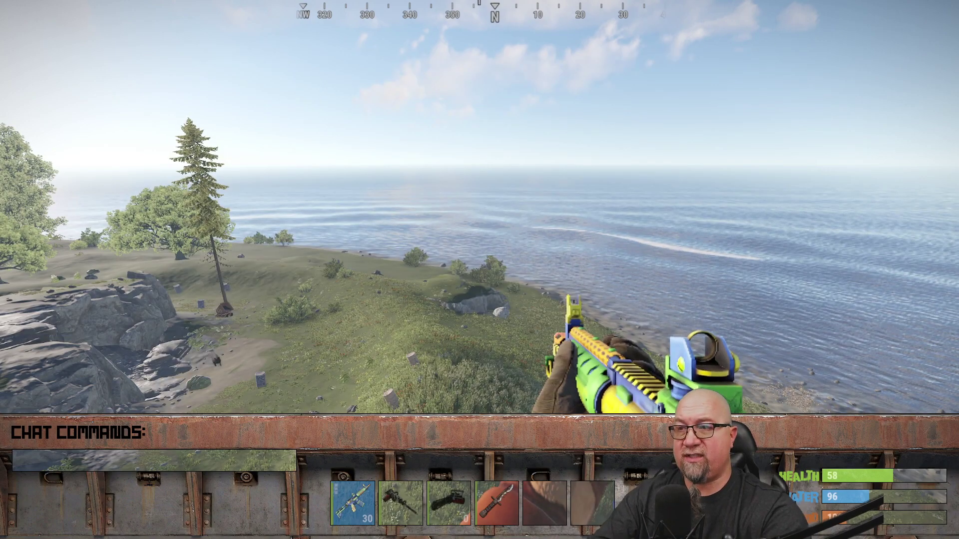
{"action": "type", "text": "t/admin"}
{"action": "key", "text": "Return"}
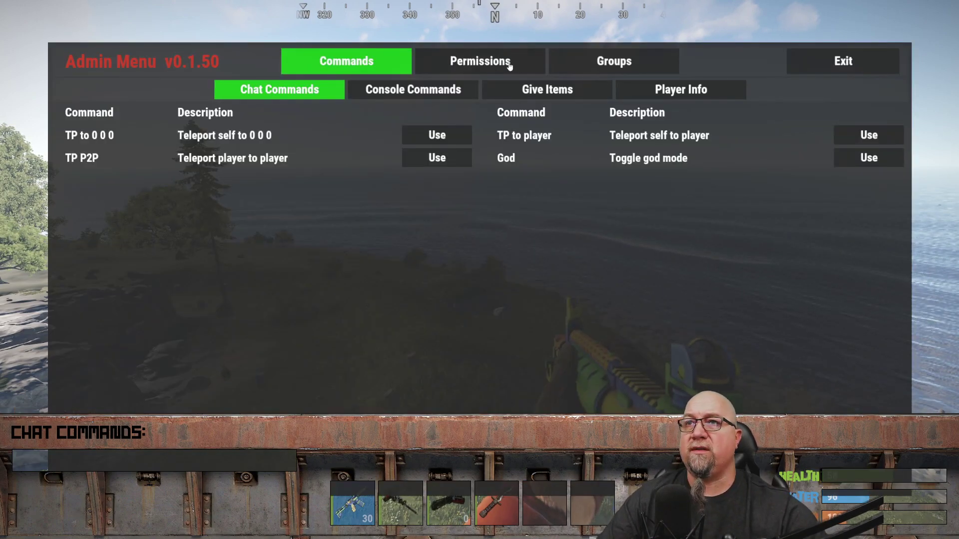
{"action": "left_click", "coordinate": [508, 65]}
{"action": "left_click", "coordinate": [118, 135]}
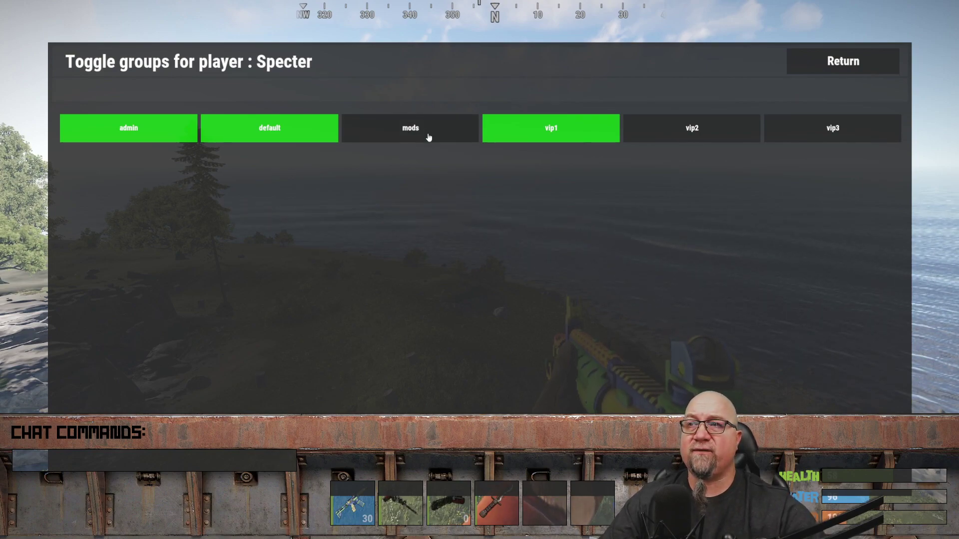
{"action": "left_click", "coordinate": [406, 134]}
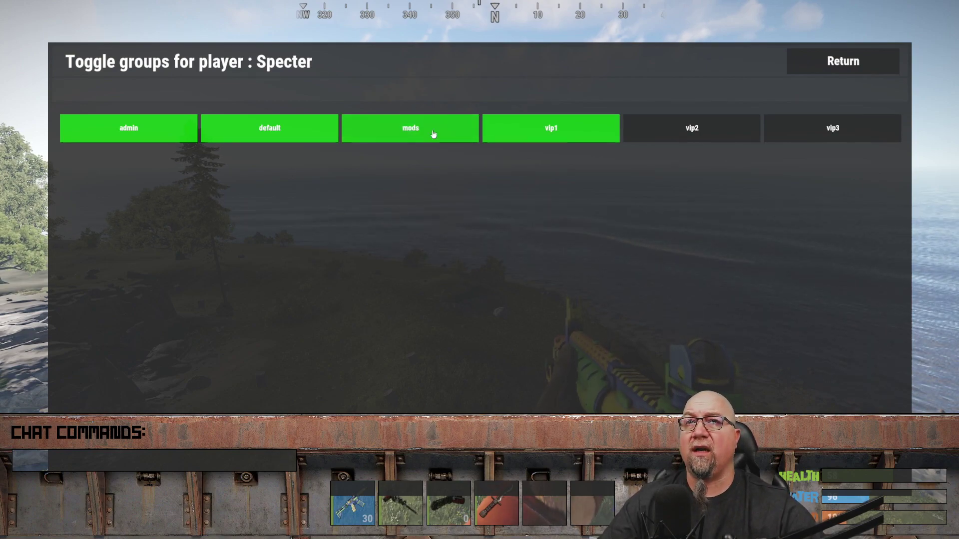
{"action": "left_click", "coordinate": [843, 62]}
{"action": "left_click", "coordinate": [843, 62]}
Step: Open the info window with /info to check whether the Mods Only tab is listed for a mods group member
{"action": "key", "text": "Return"}
{"action": "type", "text": "/"}
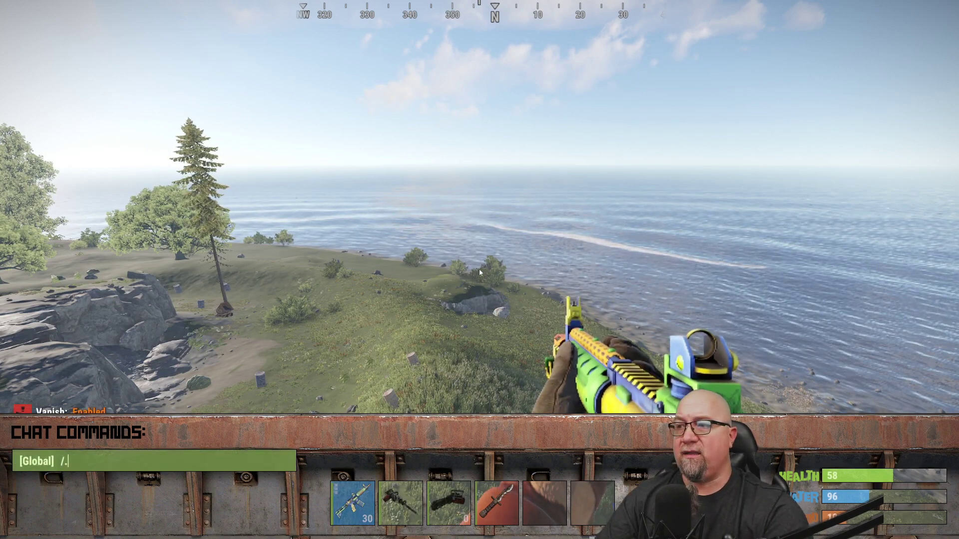
{"action": "type", "text": "info"}
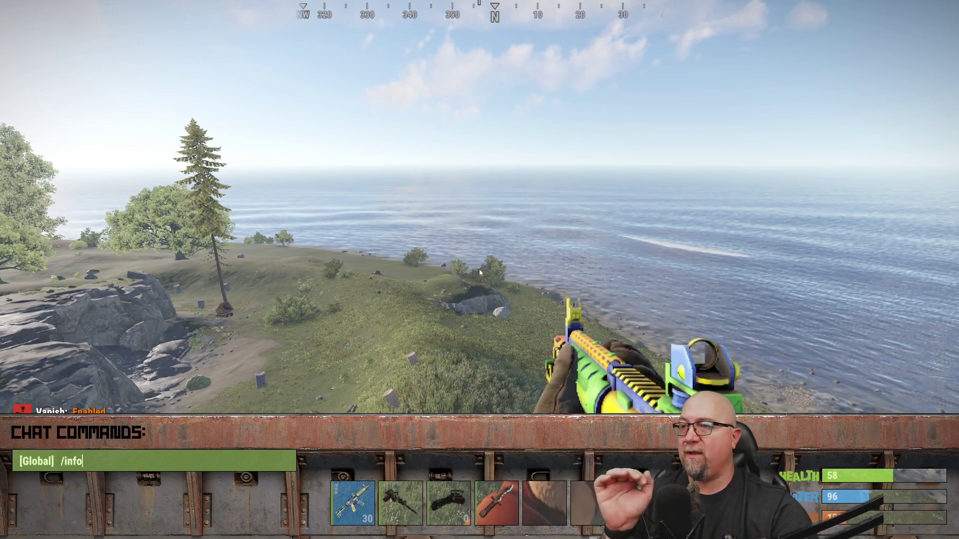
{"action": "key", "text": "Return"}
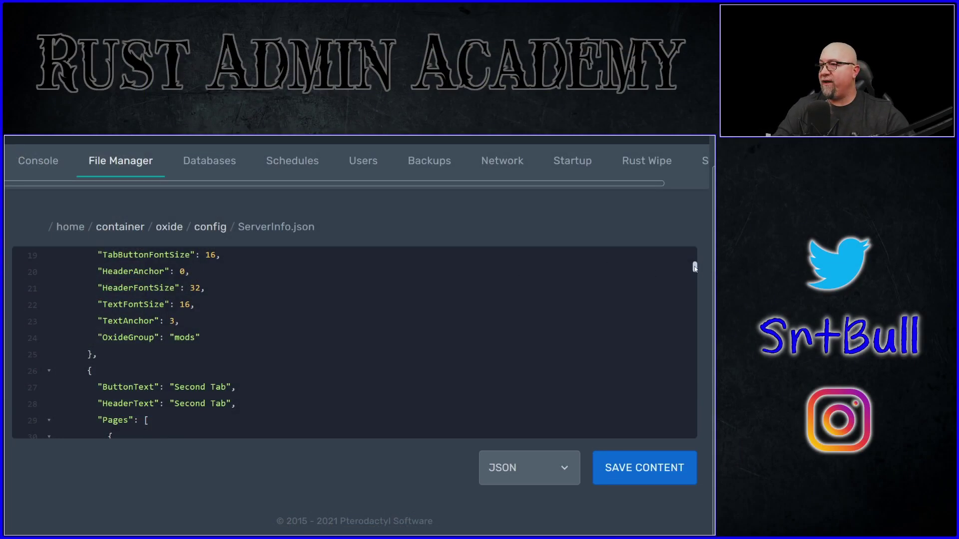
{"action": "left_click_drag", "start_coordinate": [695, 268], "coordinate": [695, 443]}
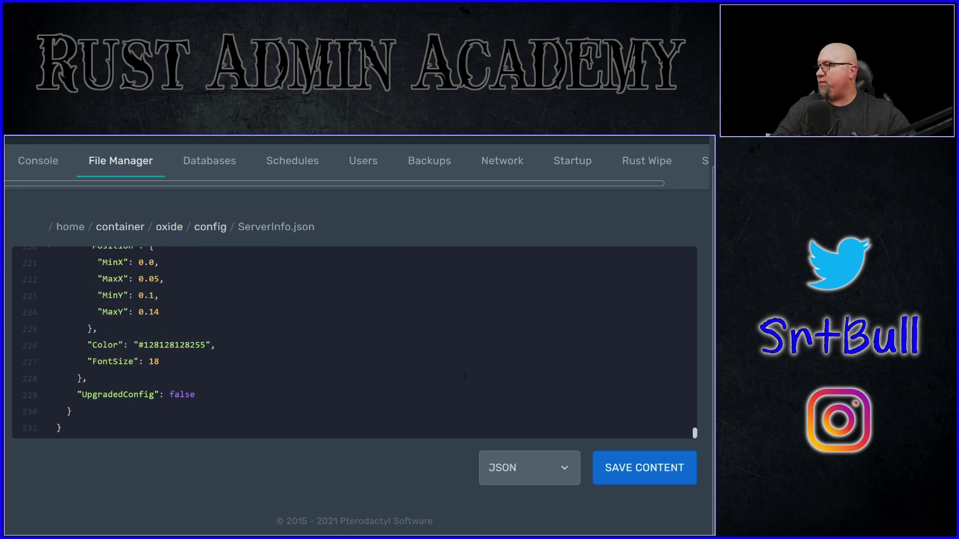
{"action": "scroll", "coordinate": [464, 376], "scroll_direction": "up", "scroll_amount": 10}
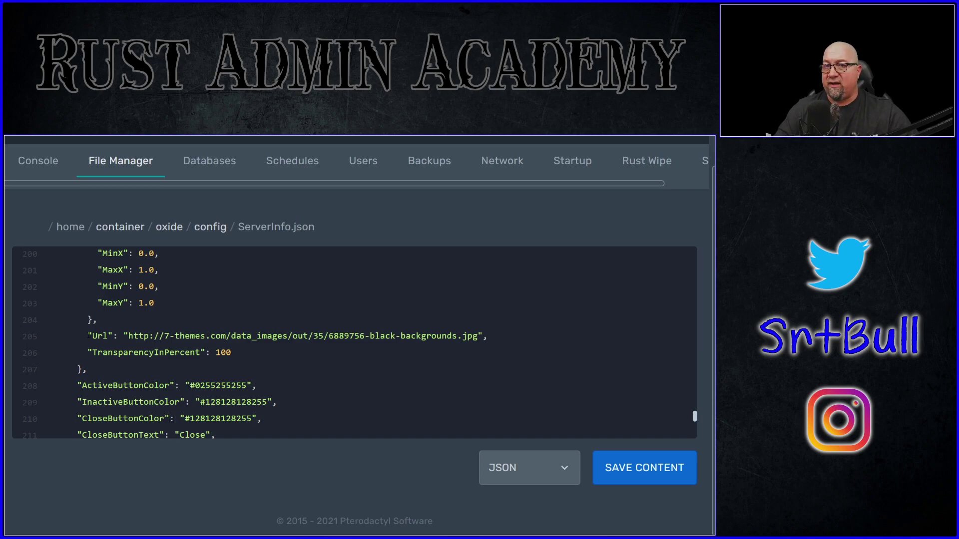
{"action": "key", "text": "ctrl+a"}
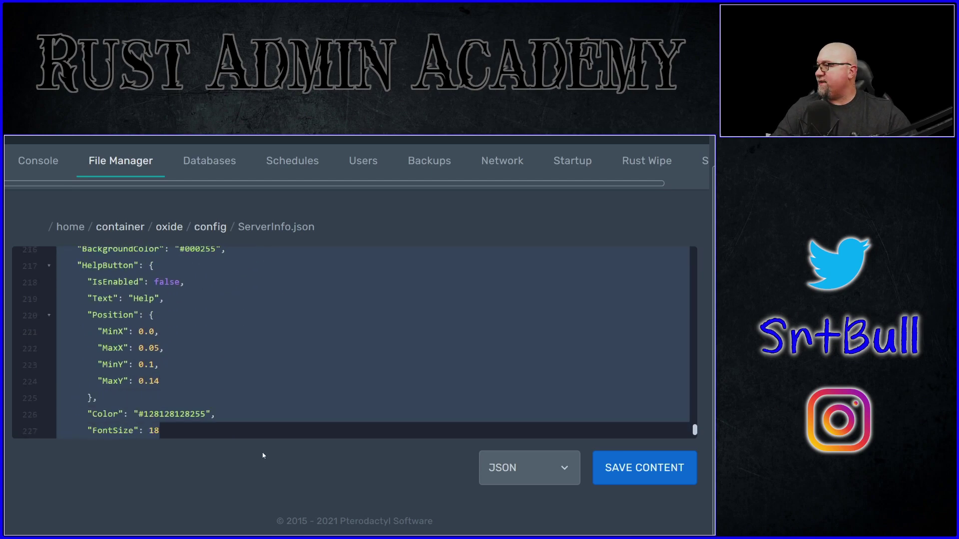
{"action": "scroll", "coordinate": [265, 428], "scroll_direction": "up", "scroll_amount": 7}
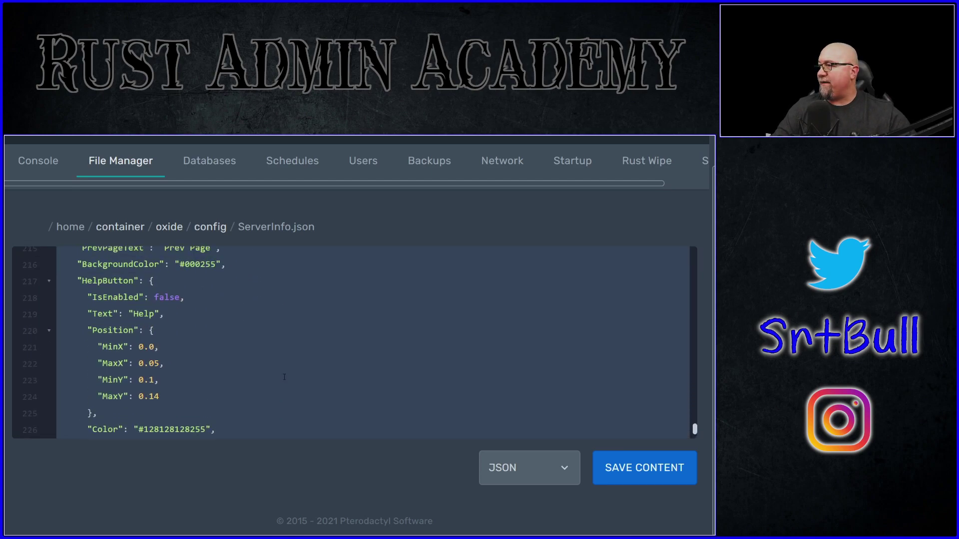
{"action": "left_click", "coordinate": [135, 374]}
{"action": "left_click_drag", "start_coordinate": [128, 373], "coordinate": [478, 373]}
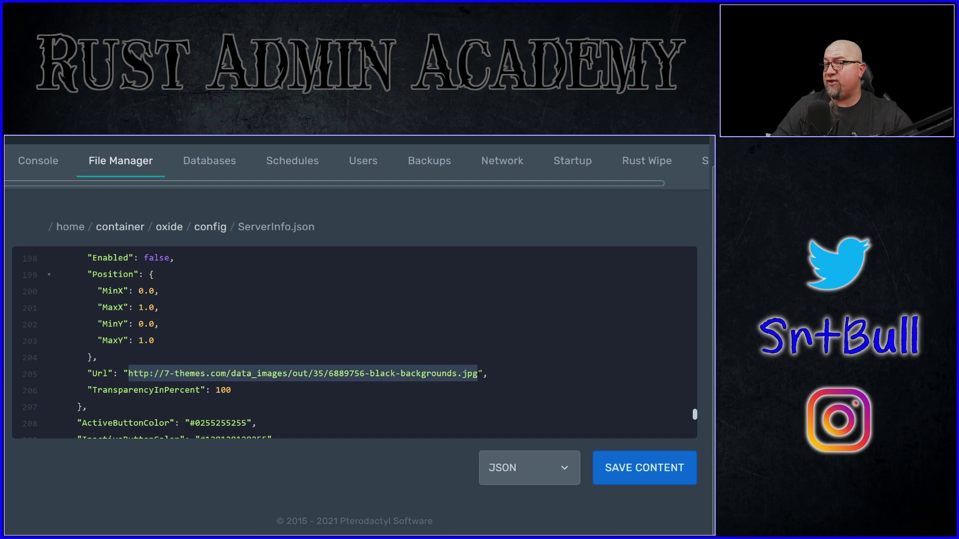
{"action": "key", "text": "alt+Tab"}
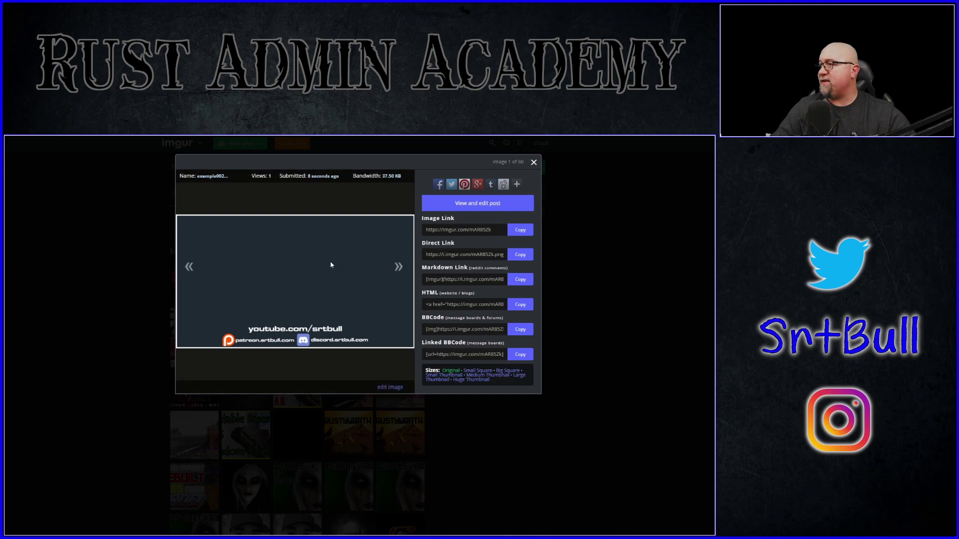
{"action": "left_click", "coordinate": [519, 257]}
{"action": "key", "text": "alt+Tab"}
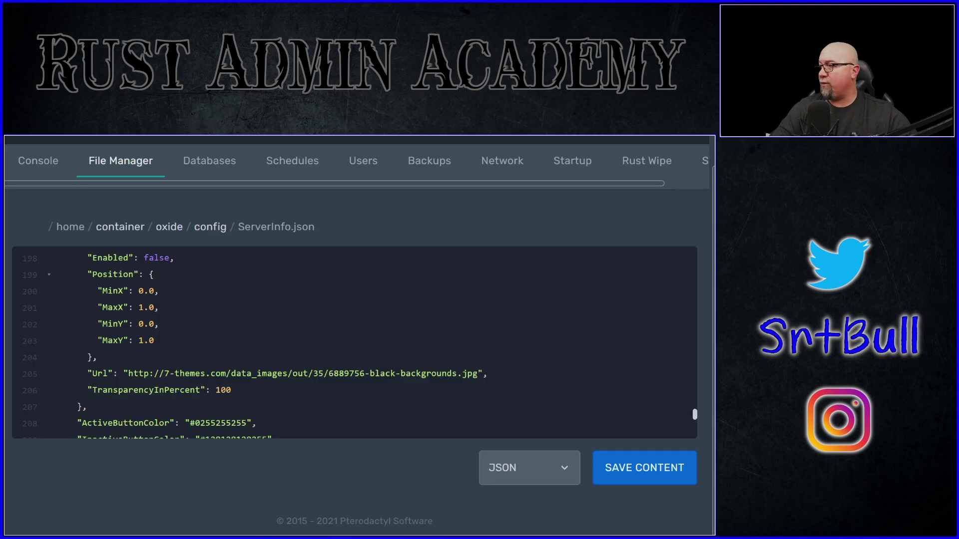
{"action": "left_click_drag", "start_coordinate": [479, 374], "coordinate": [129, 373]}
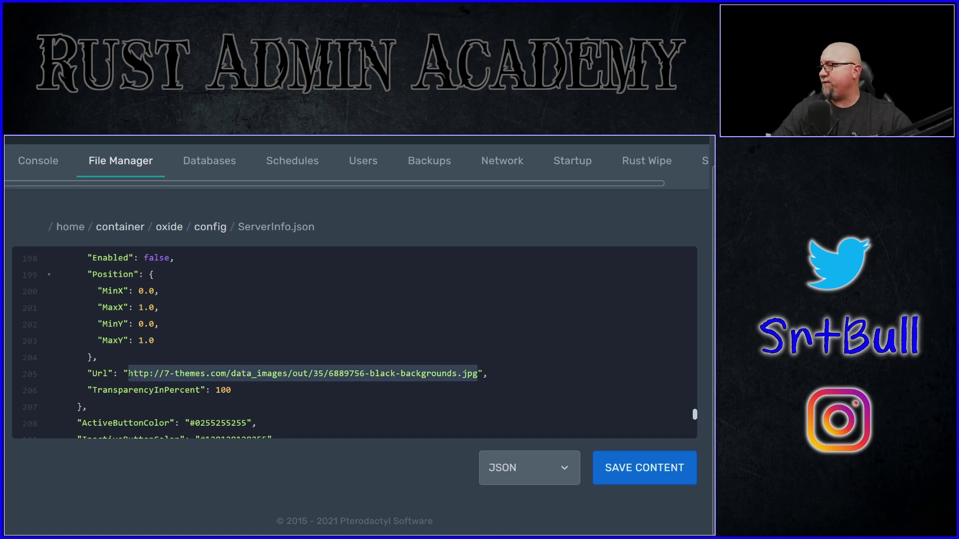
{"action": "key", "text": "ctrl+v"}
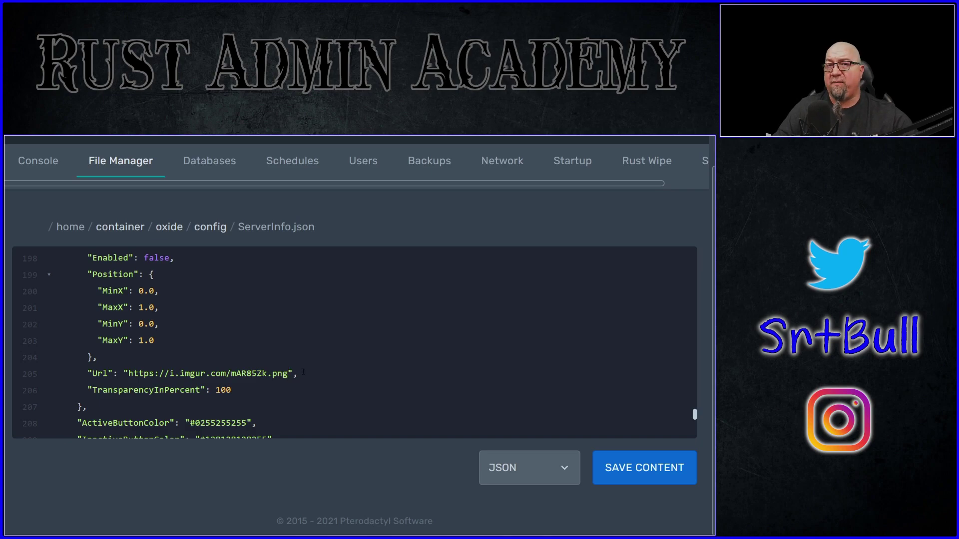
Step: Set Enabled to true in the BackgroundImage block of ServerInfo.json
{"action": "scroll", "coordinate": [255, 348], "scroll_direction": "down", "scroll_amount": 1}
{"action": "key", "text": "Up"}
{"action": "key", "text": "Up"}
{"action": "key", "text": "Up"}
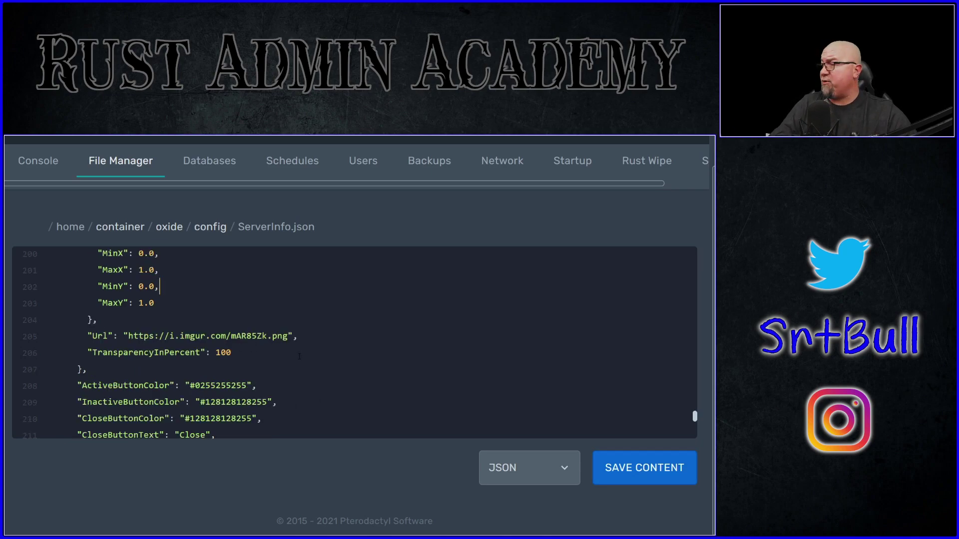
{"action": "scroll", "coordinate": [291, 347], "scroll_direction": "up", "scroll_amount": 2}
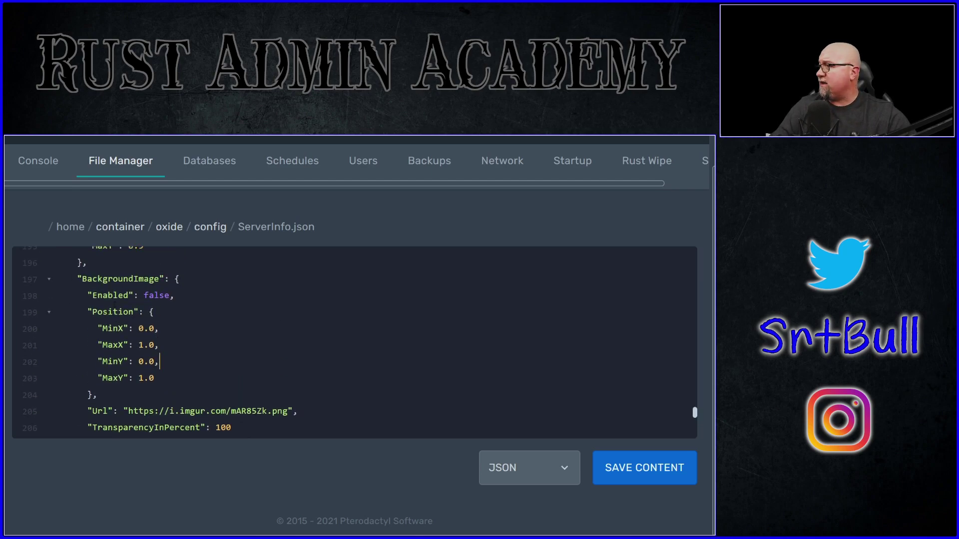
{"action": "left_click_drag", "start_coordinate": [92, 279], "coordinate": [165, 296]}
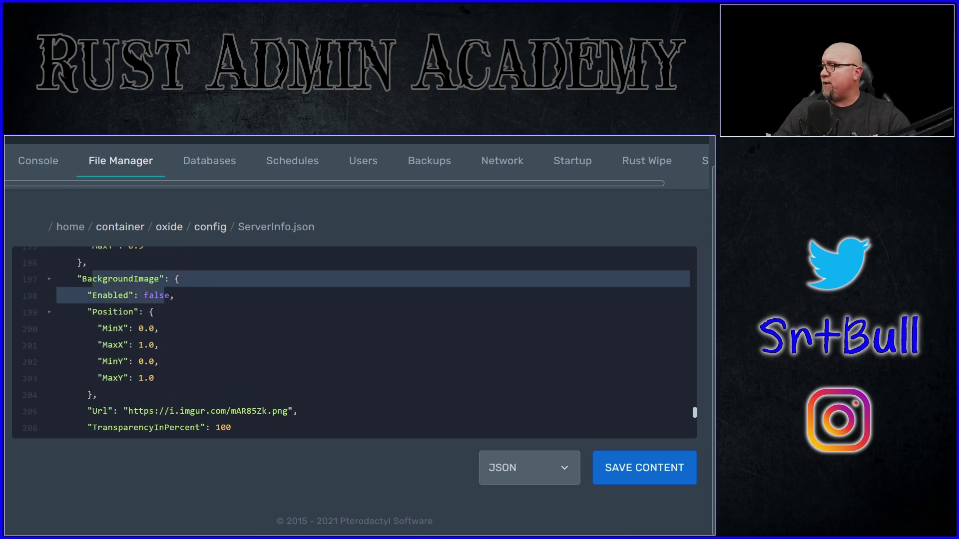
{"action": "double_click", "coordinate": [157, 296]}
{"action": "type", "text": "true"}
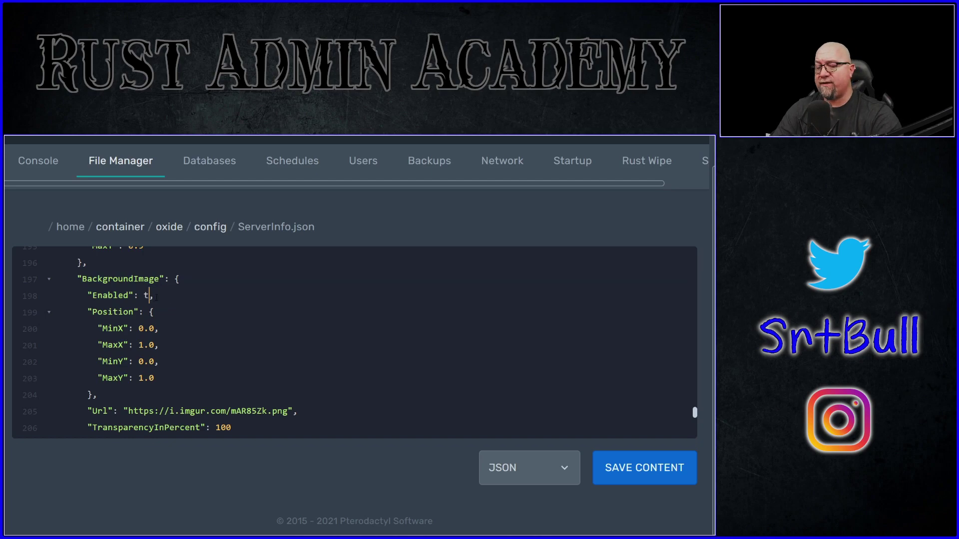
Step: Save ServerInfo.json, switch to Rust and open the info window with /info to check the plain background image
{"action": "left_click", "coordinate": [635, 476]}
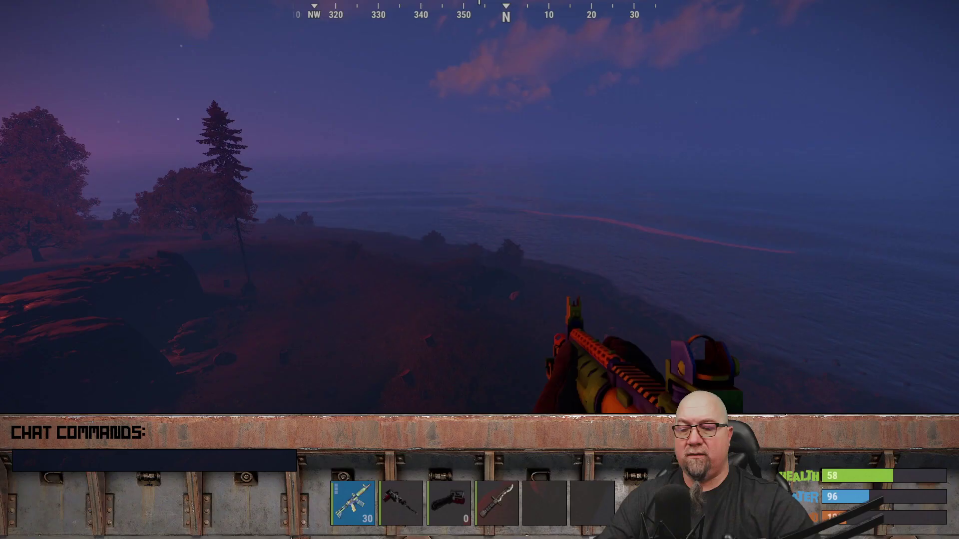
{"action": "type", "text": "t/info"}
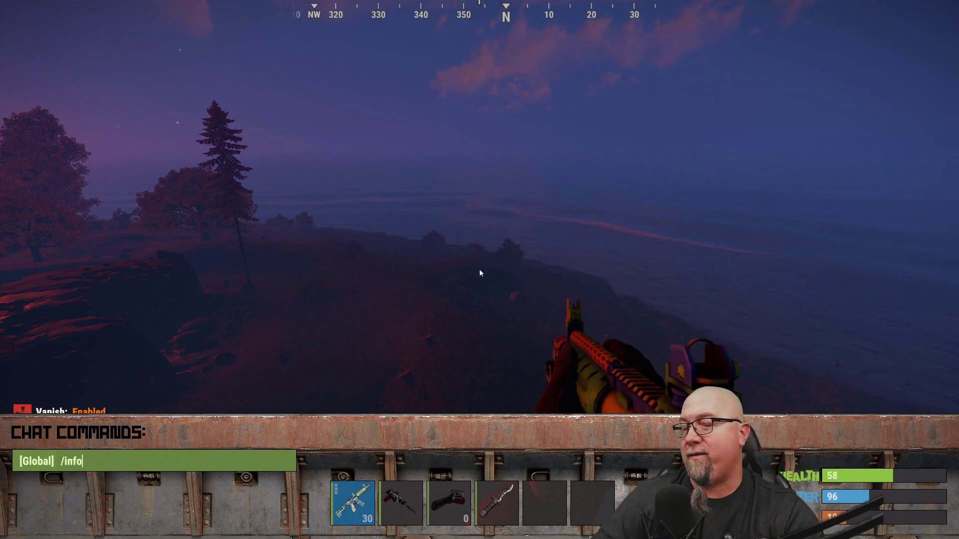
{"action": "key", "text": "Return"}
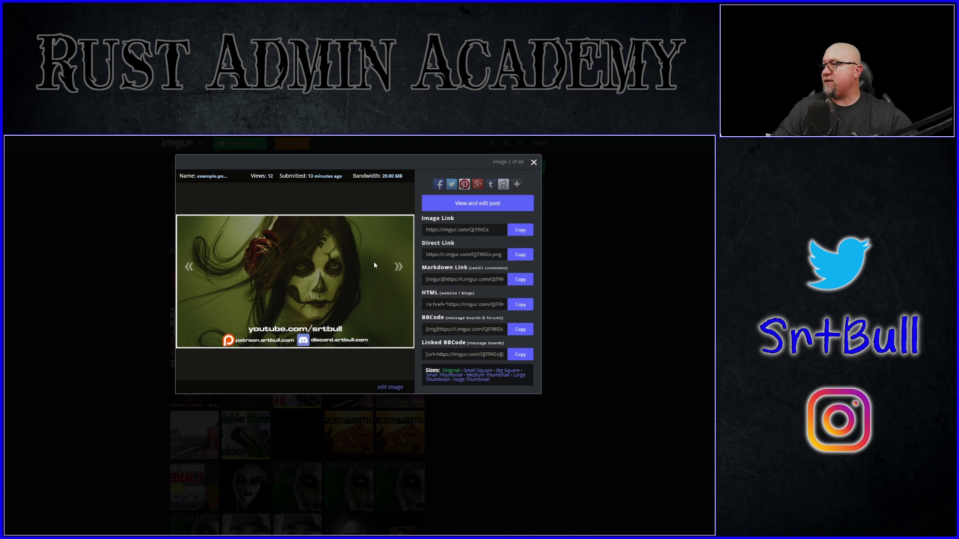
{"action": "left_click", "coordinate": [519, 254]}
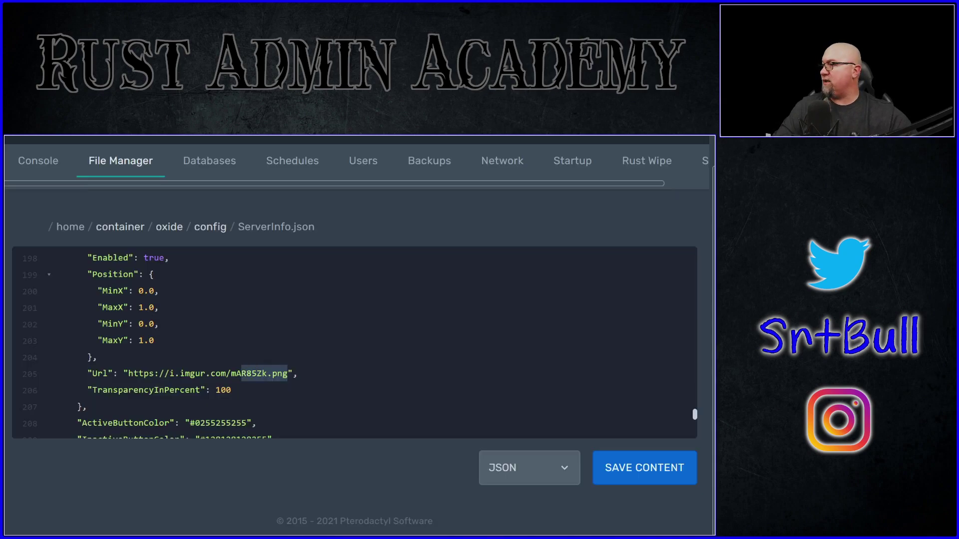
{"action": "left_click_drag", "start_coordinate": [241, 373], "coordinate": [129, 373]}
{"action": "key", "text": "ctrl+v"}
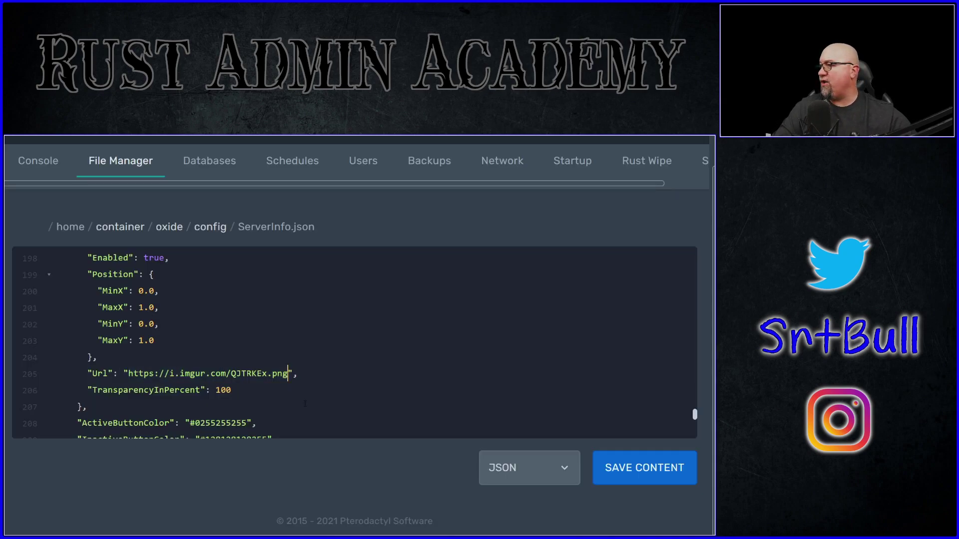
Step: Save ServerInfo.json, switch to Rust and reopen the info window with /info to check the skull face background
{"action": "left_click", "coordinate": [625, 466]}
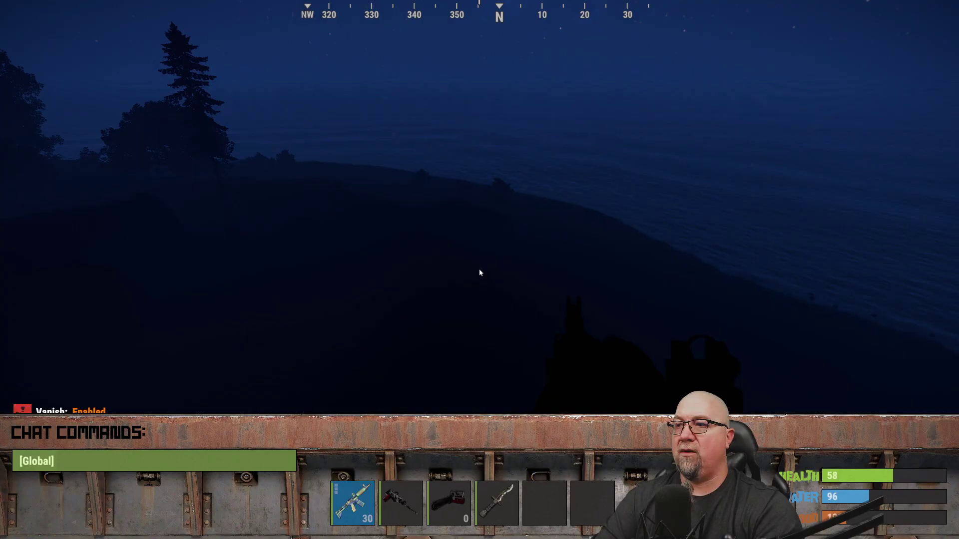
{"action": "type", "text": "/inf"}
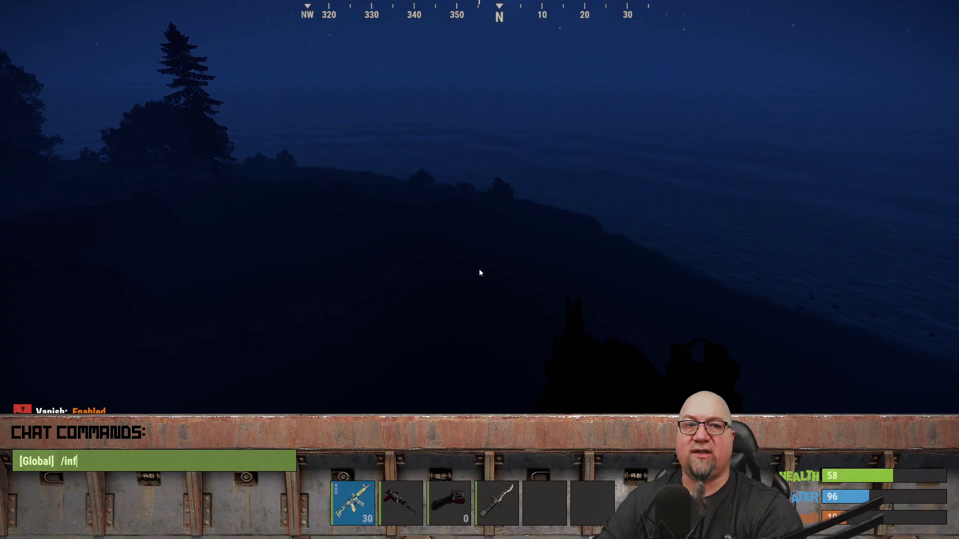
{"action": "type", "text": "o"}
{"action": "key", "text": "Return"}
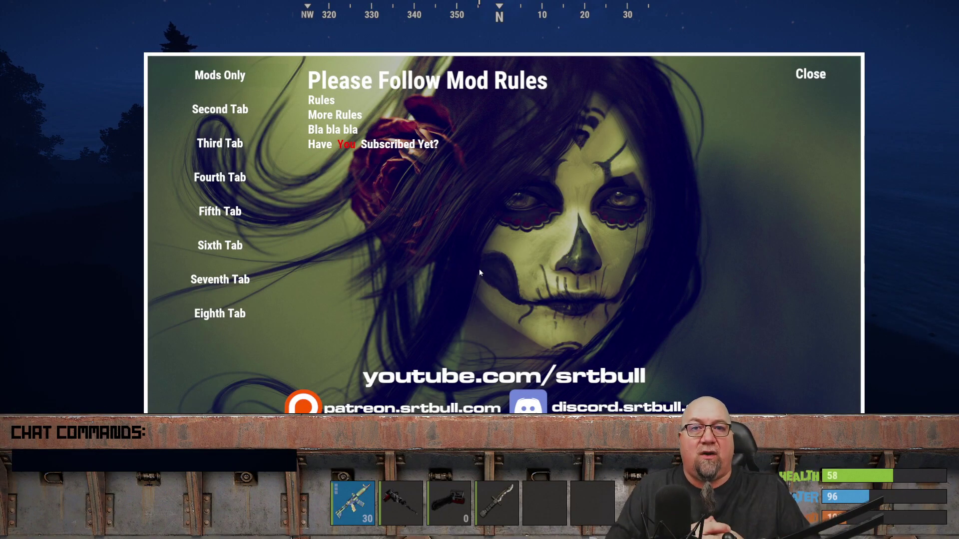